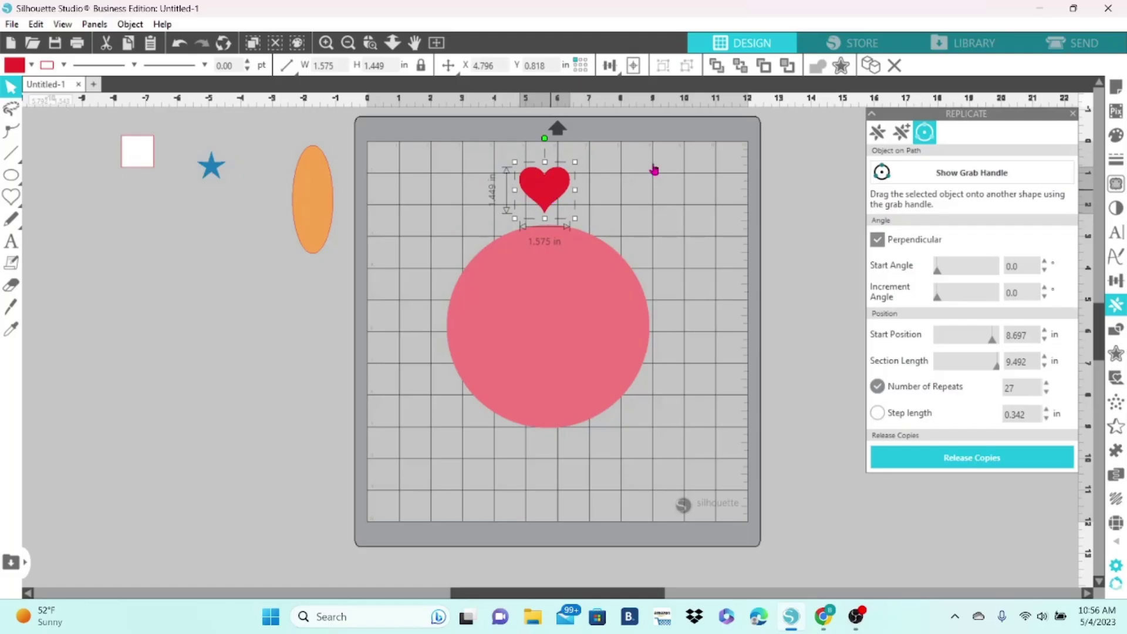
Ring the pink circle with red hearts via the grab handle, keeping Perpendicular on so copies follow the curve
click(1002, 182)
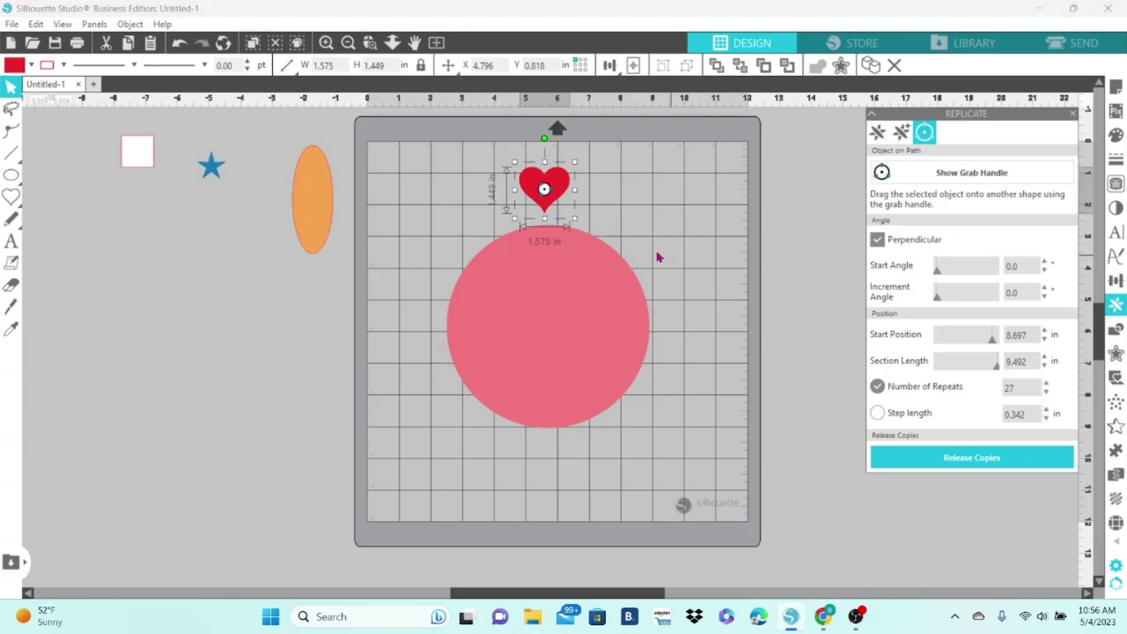
drag(544, 189, 572, 228)
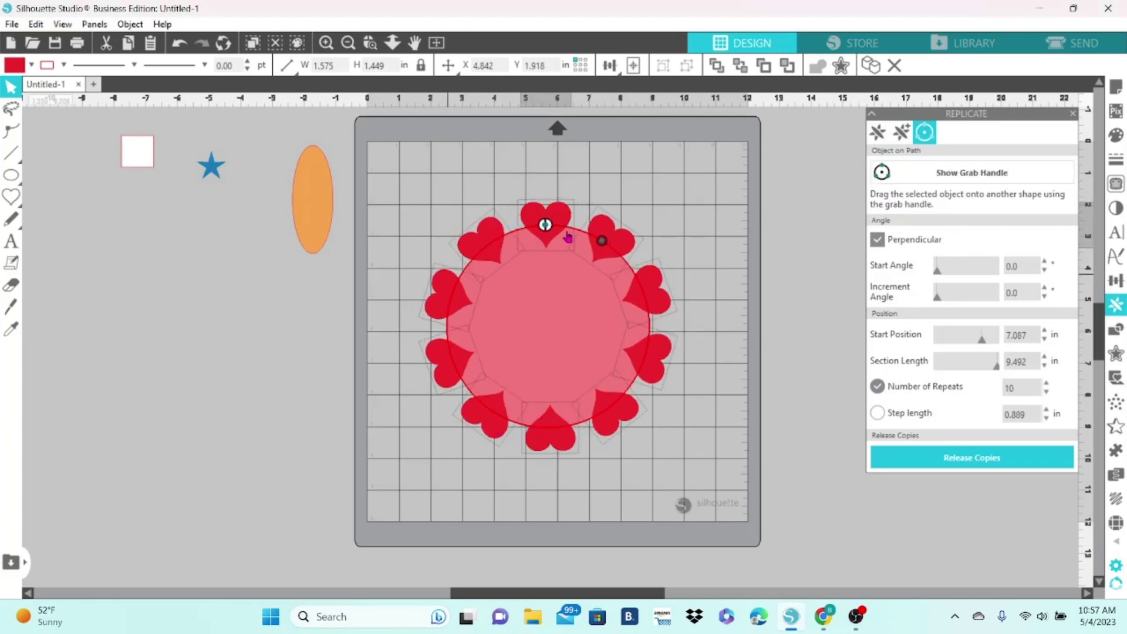
click(877, 239)
click(877, 239)
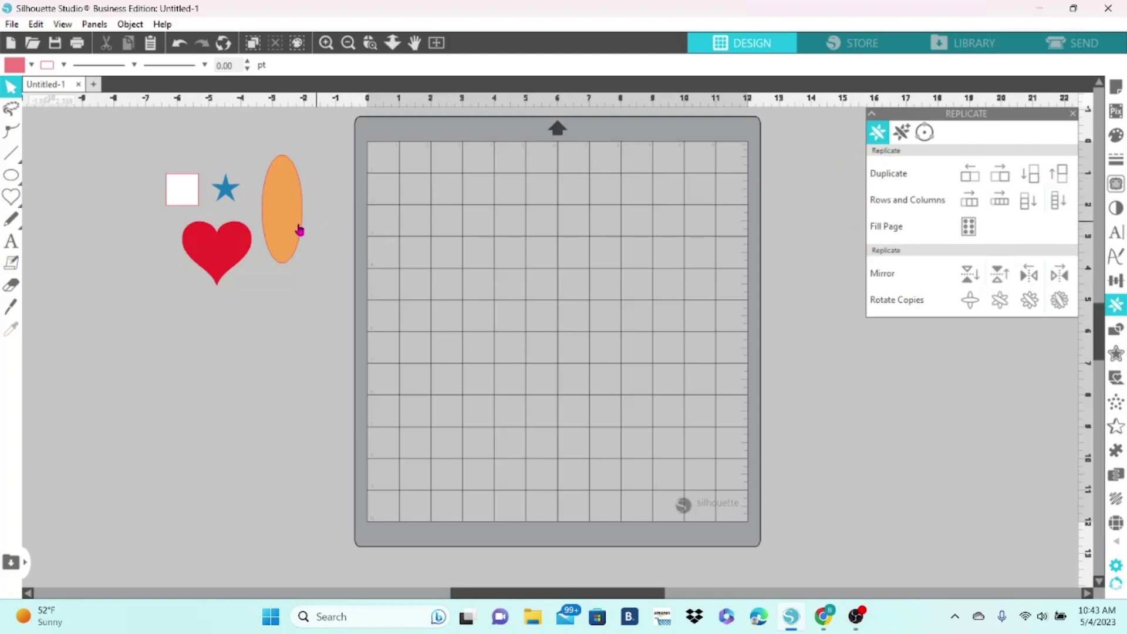
Move the red heart onto the cutting mat and duplicate it
drag(234, 250, 463, 299)
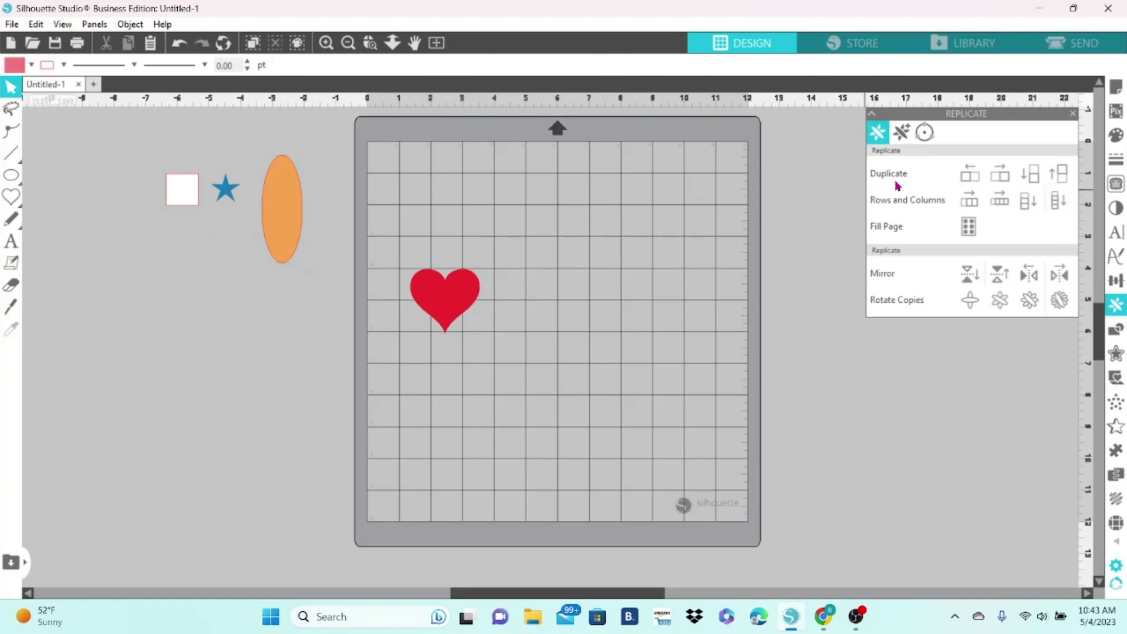
click(465, 290)
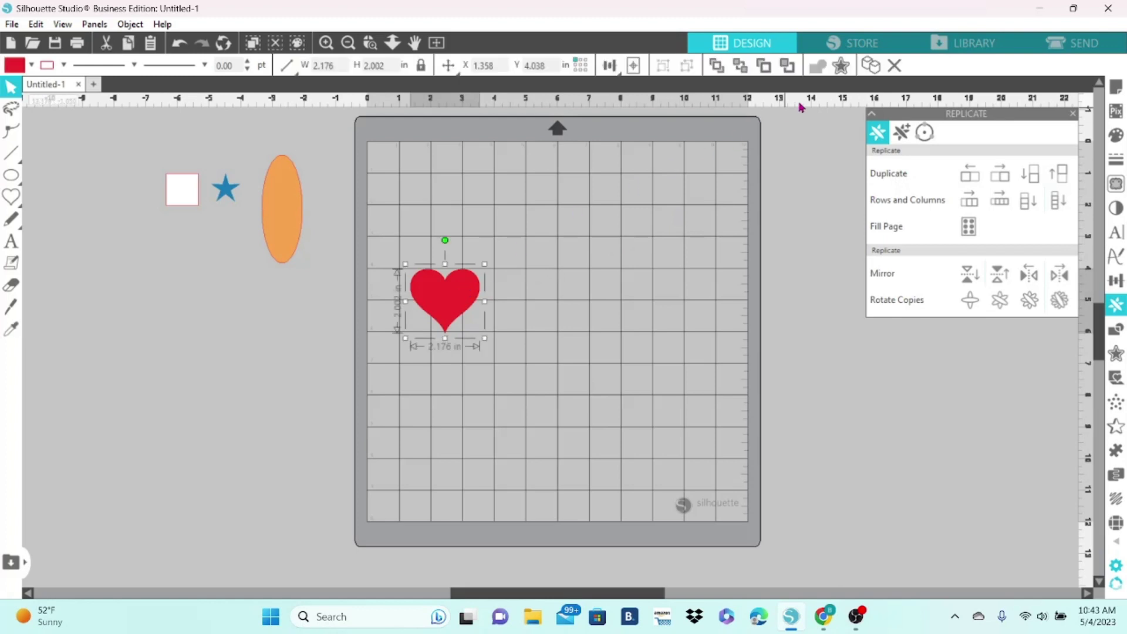
click(875, 70)
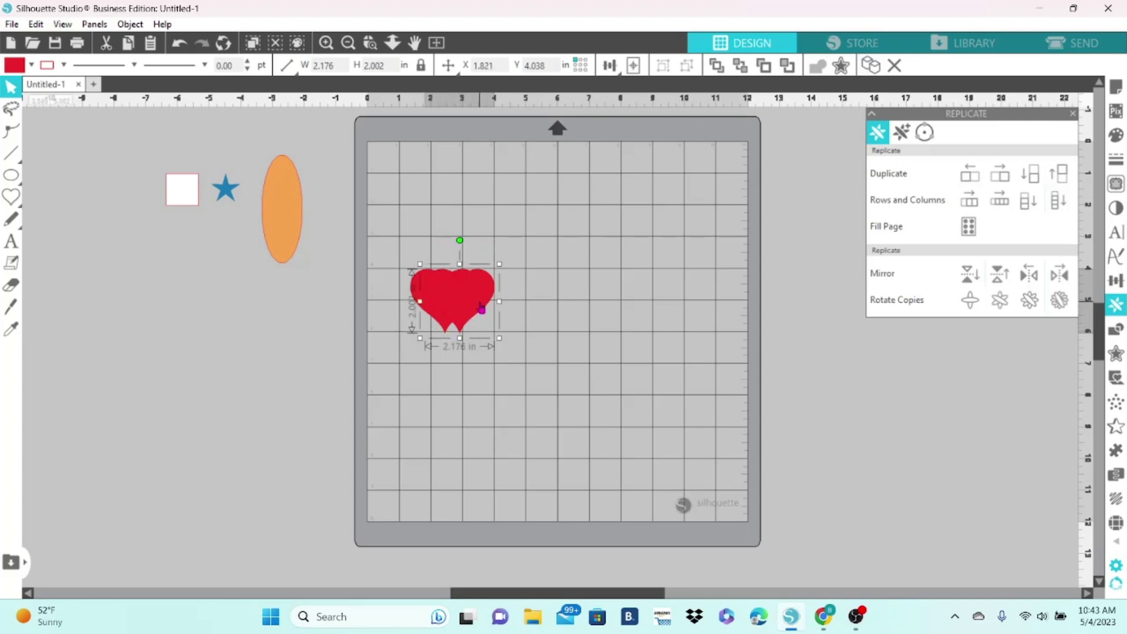
Remove the overlapping copy, then try Duplicate Left and undo it
click(177, 50)
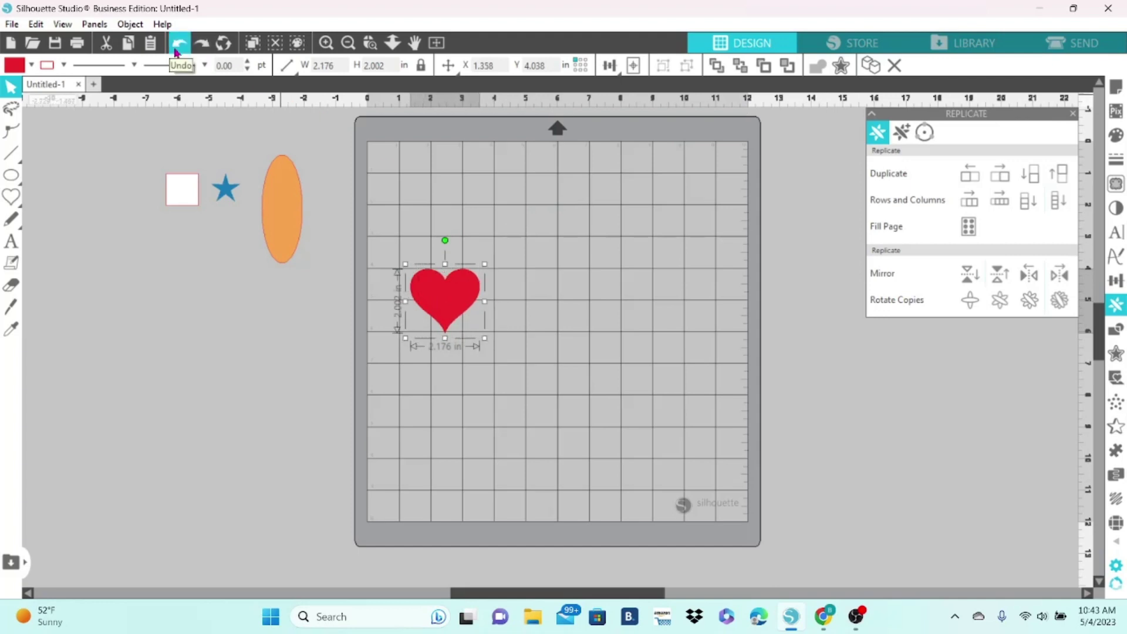
click(970, 175)
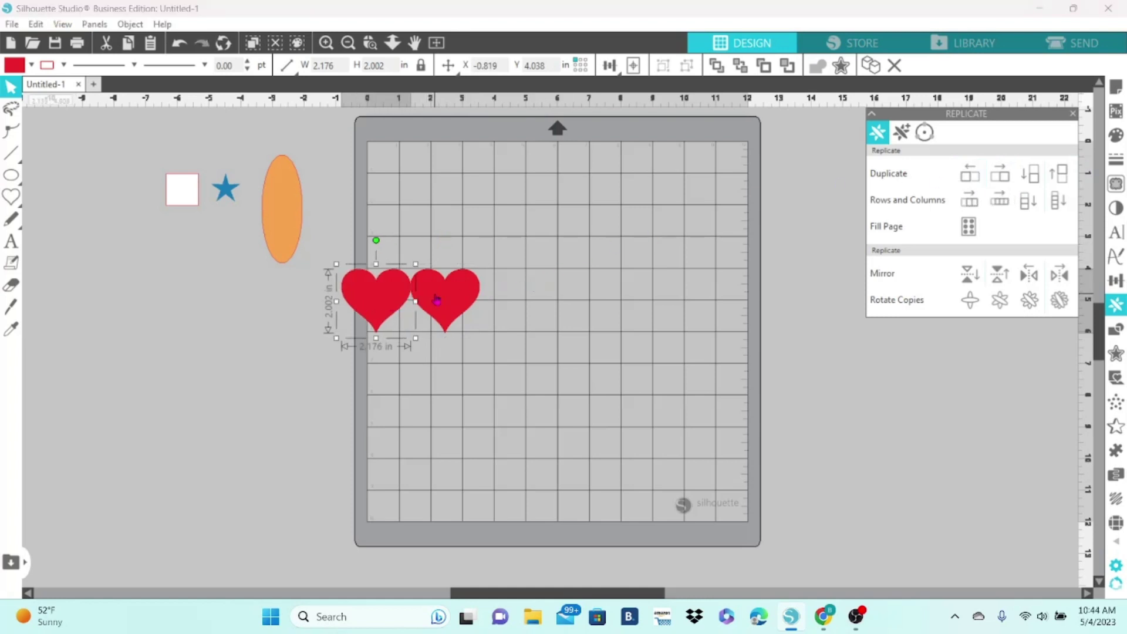
click(178, 44)
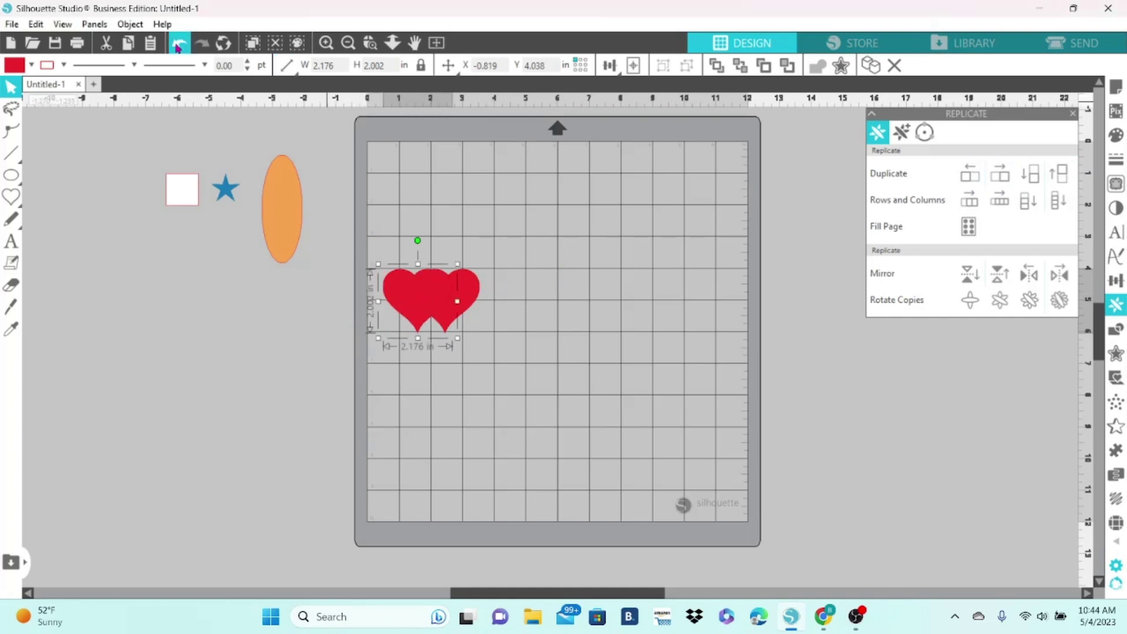
click(178, 45)
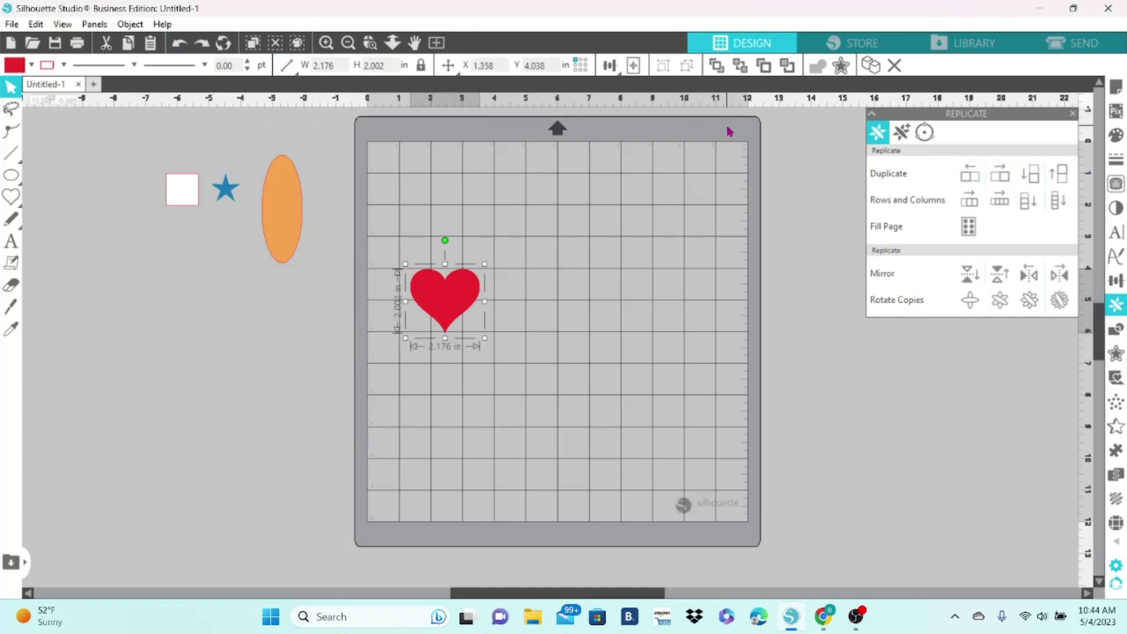
Try Duplicate Right, Below and Above on the heart, undoing each one
click(998, 181)
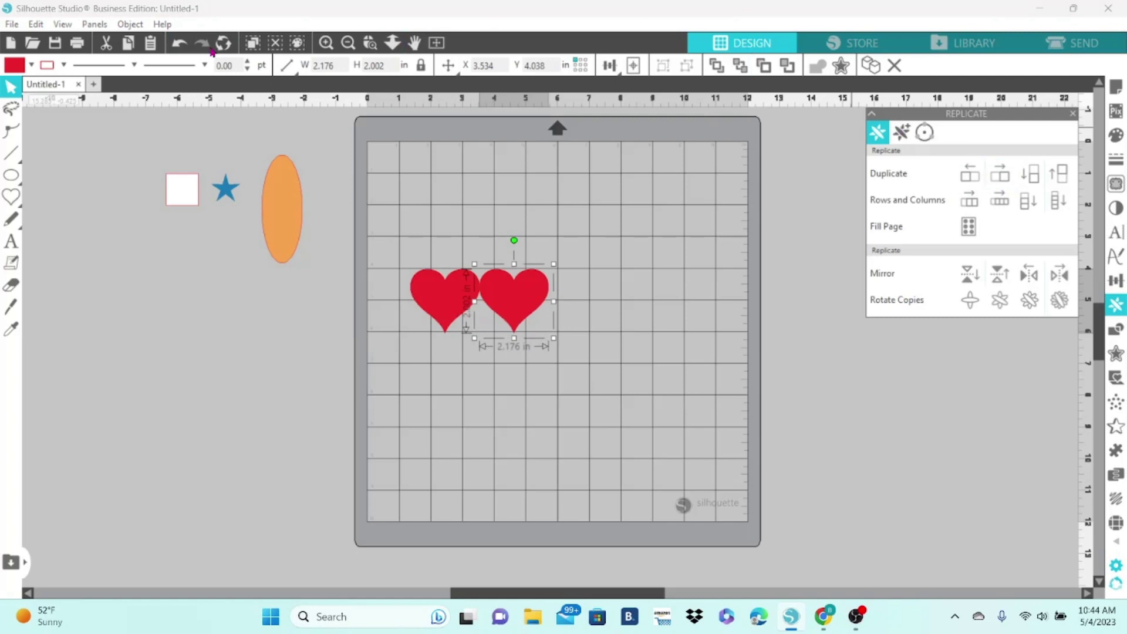
click(179, 43)
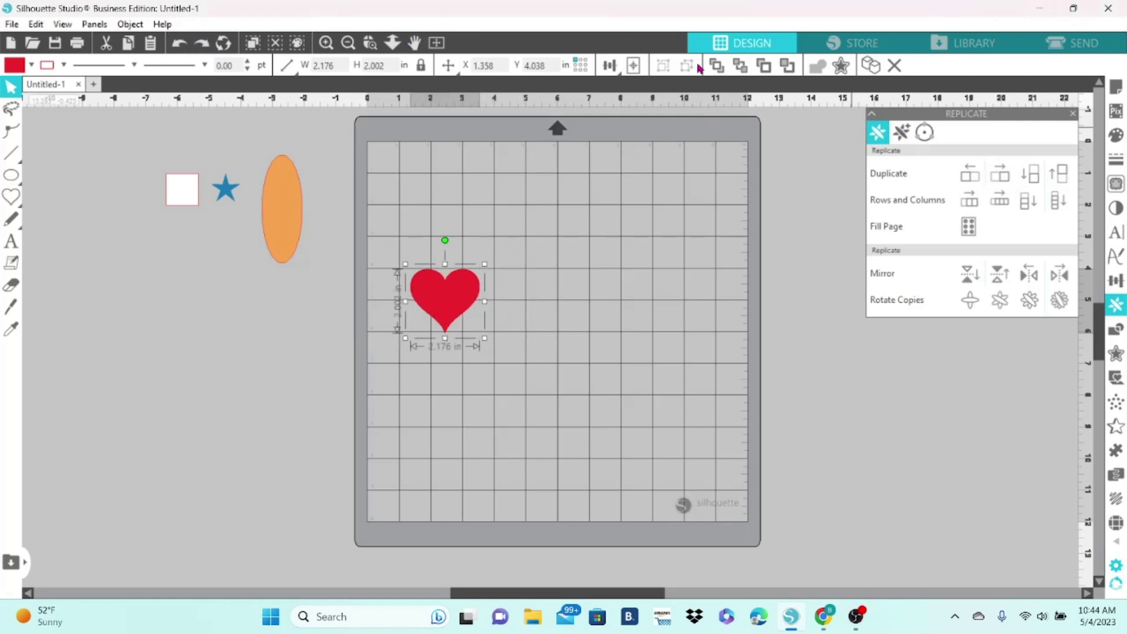
click(1035, 176)
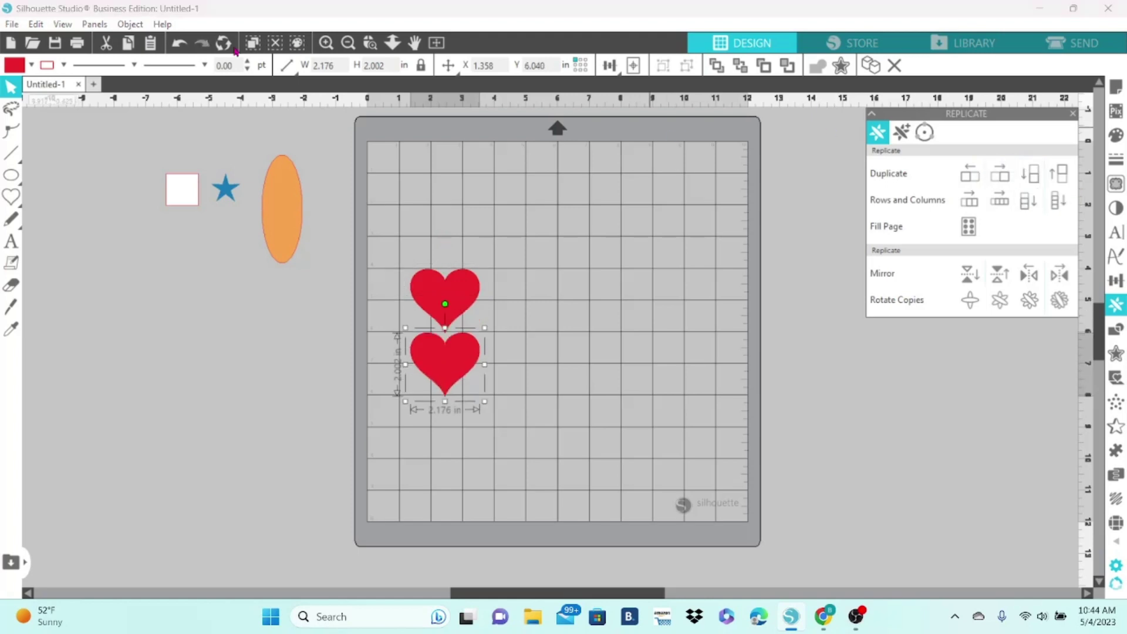
key(ctrl+z)
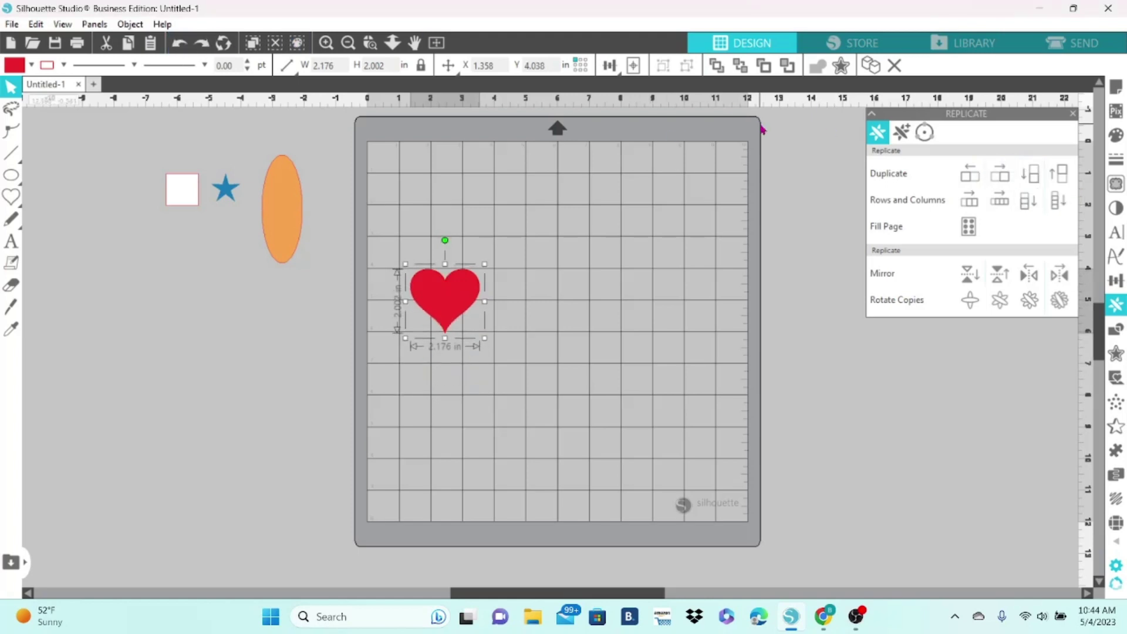
click(1063, 178)
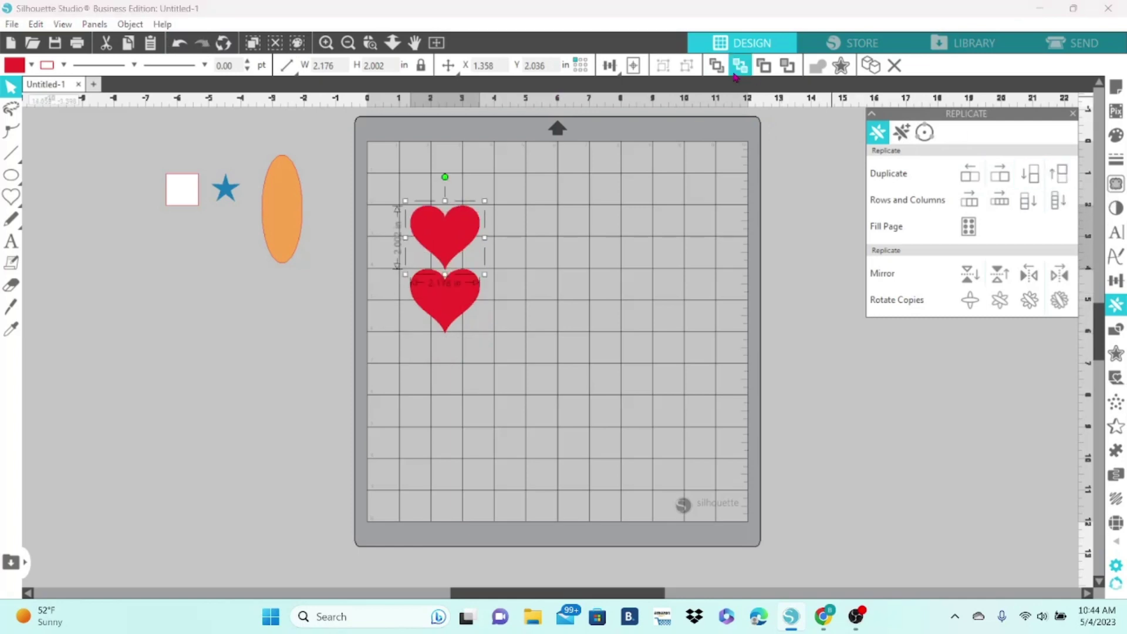
click(182, 42)
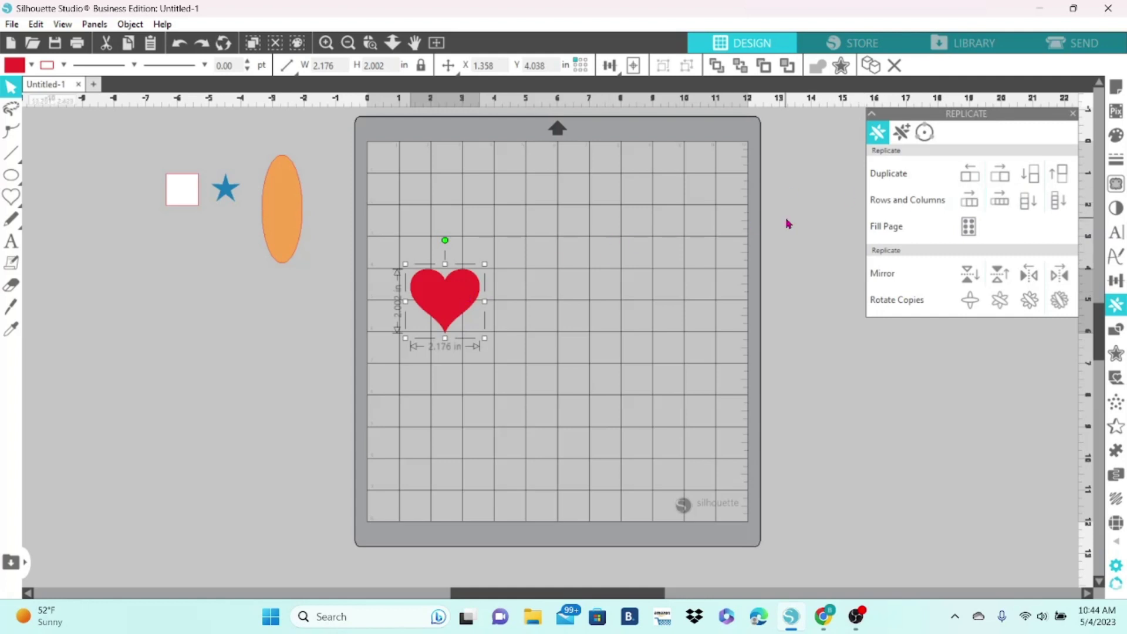
Try a row and a column of heart copies, undoing each, then apply Fill Page
click(999, 207)
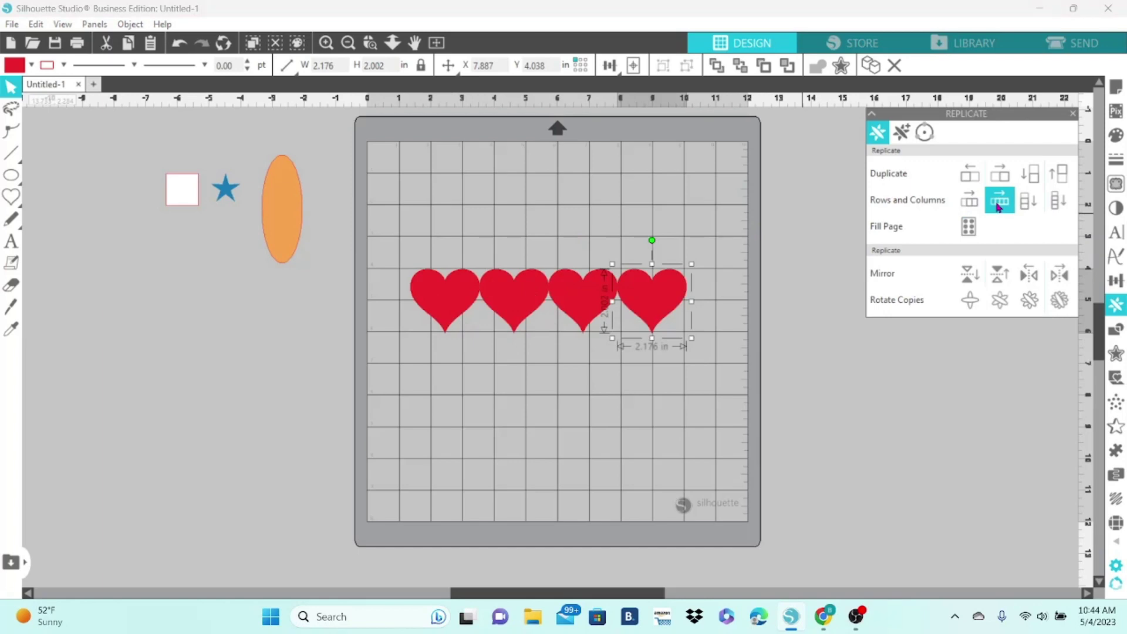
click(177, 47)
click(177, 46)
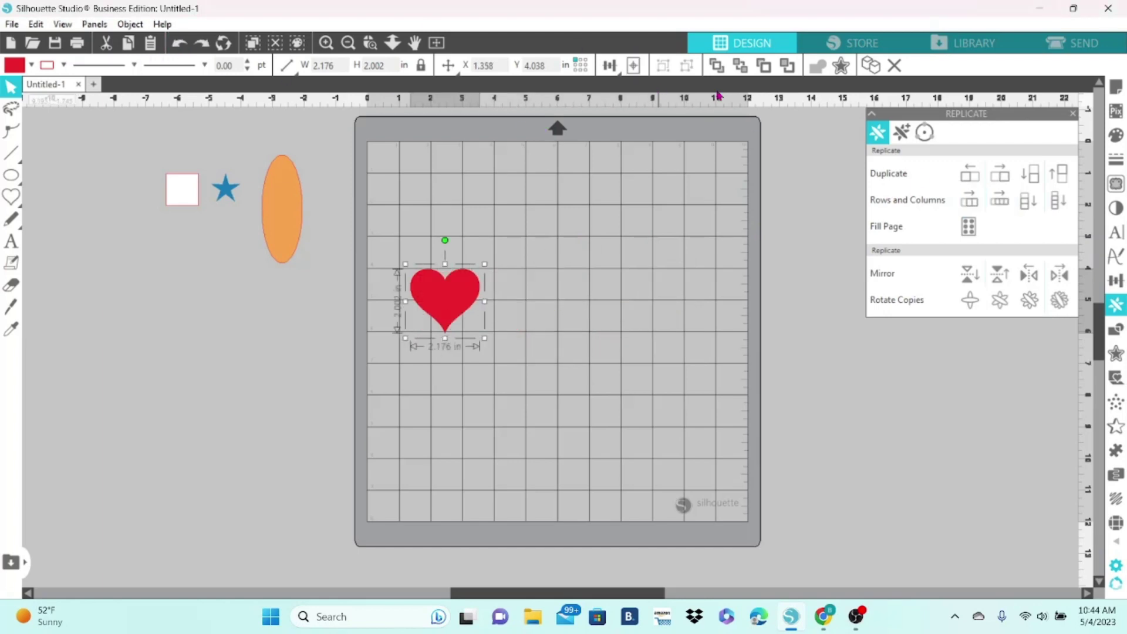
click(1028, 202)
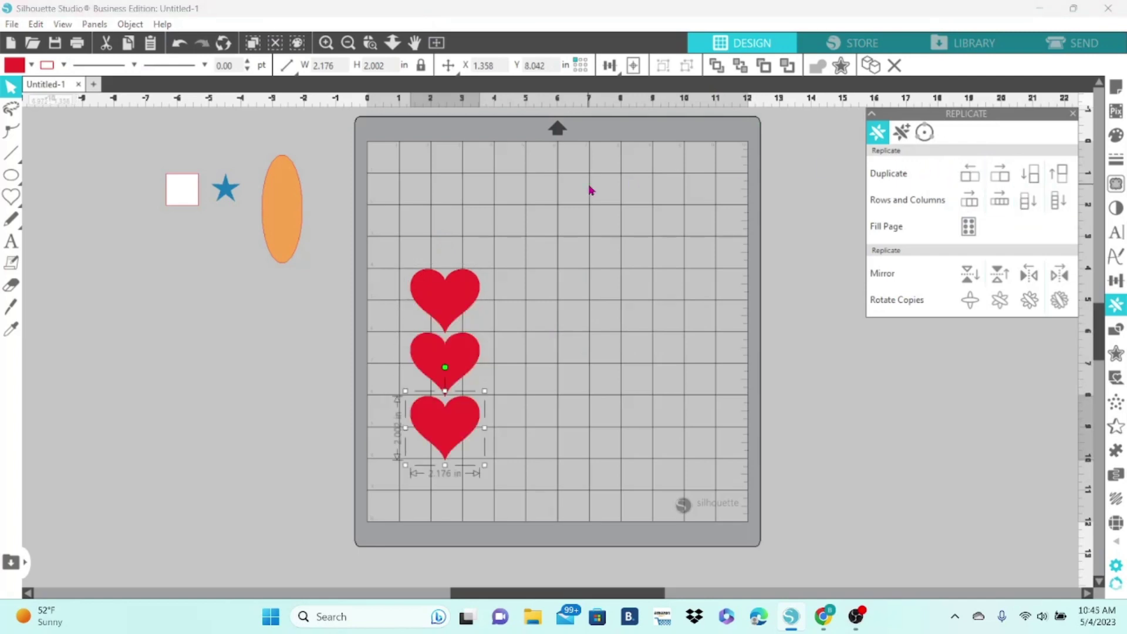
click(181, 42)
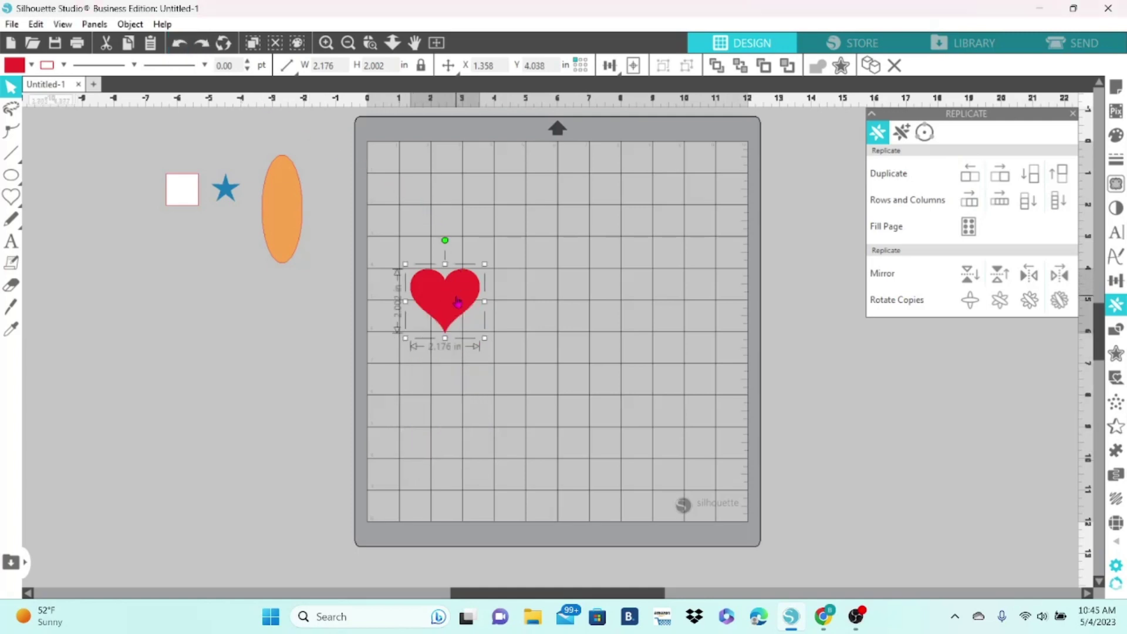
click(965, 233)
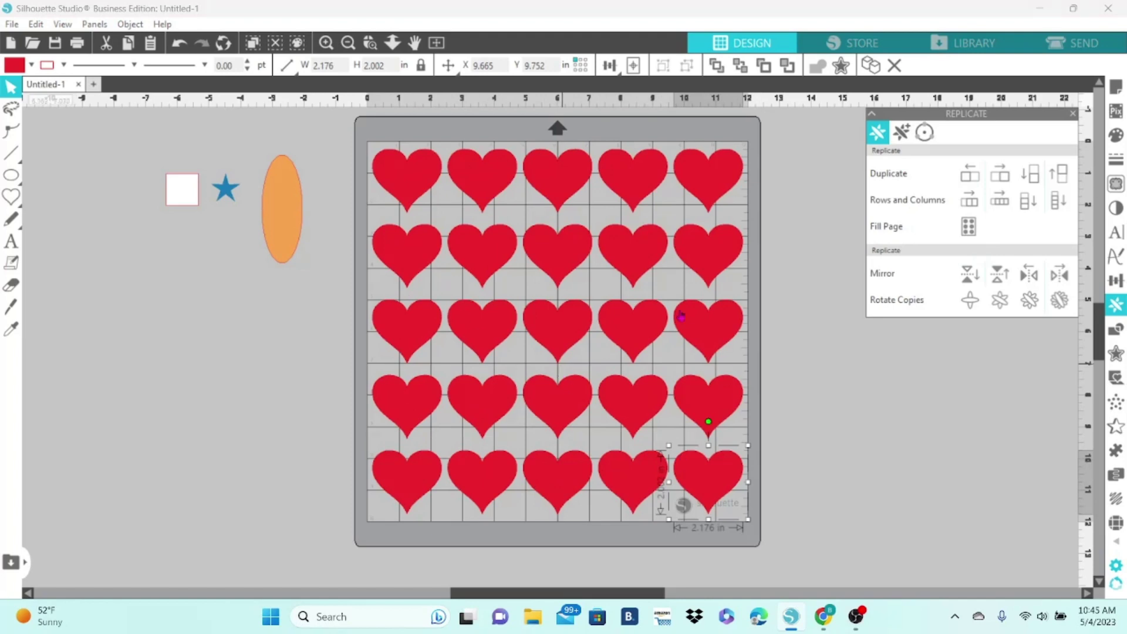
Undo the heart grid, then try Mirror Below, Above and Left, undoing each copy
click(187, 49)
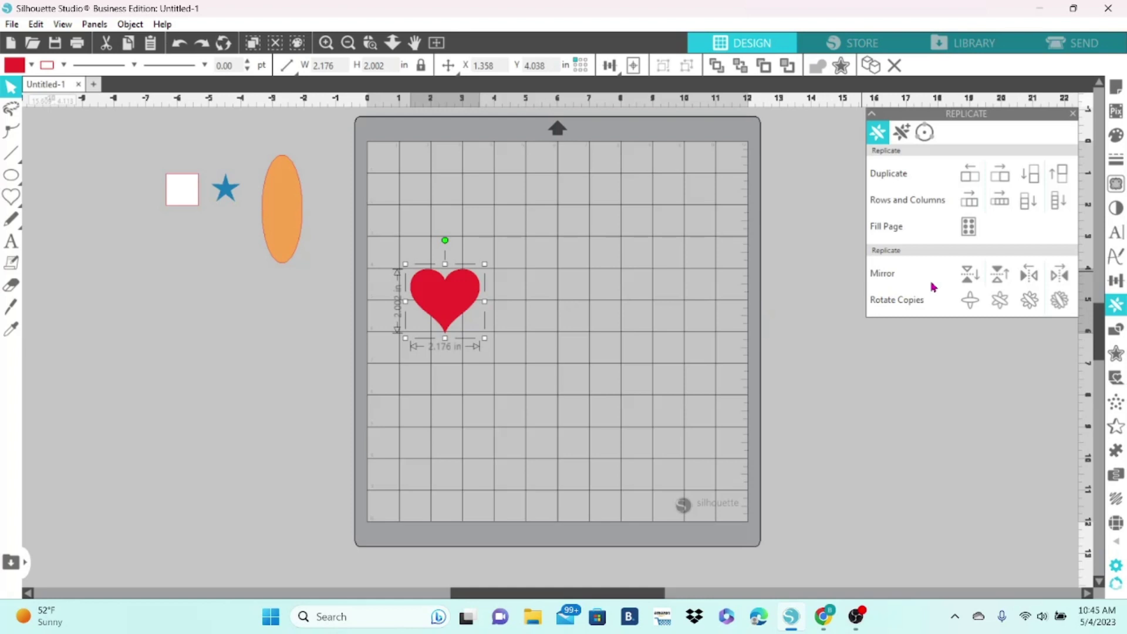
click(970, 285)
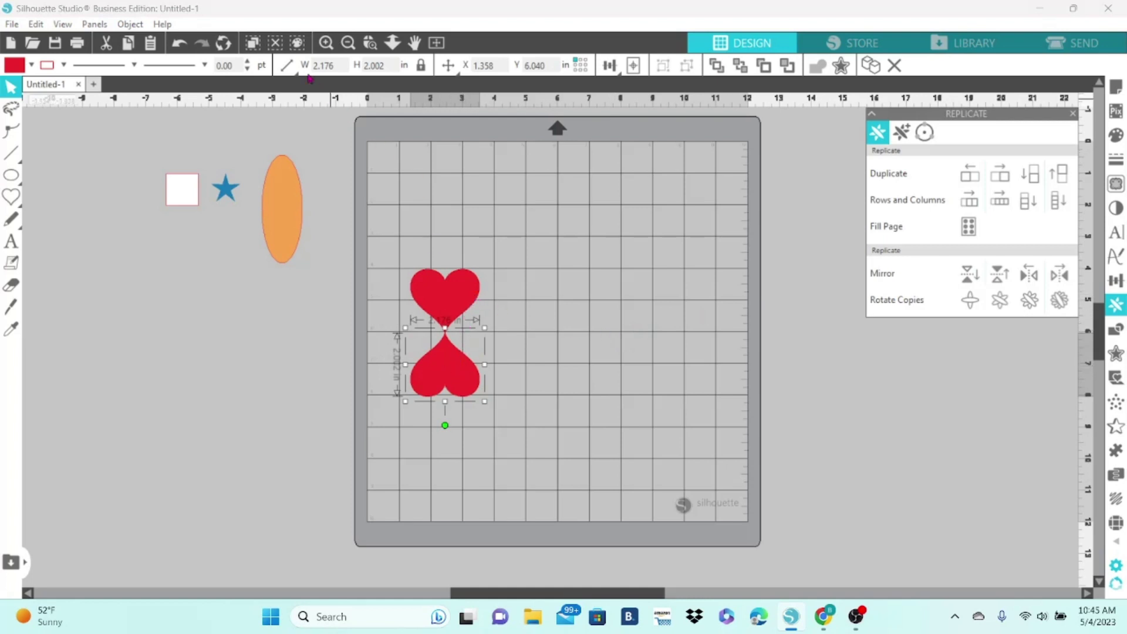
click(179, 42)
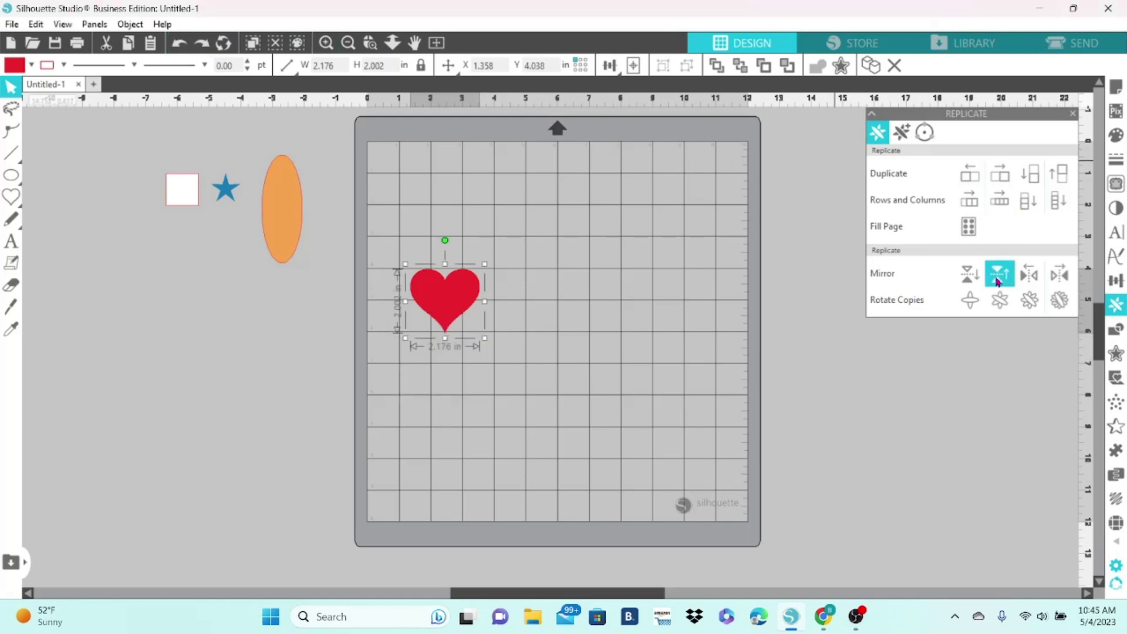
click(998, 280)
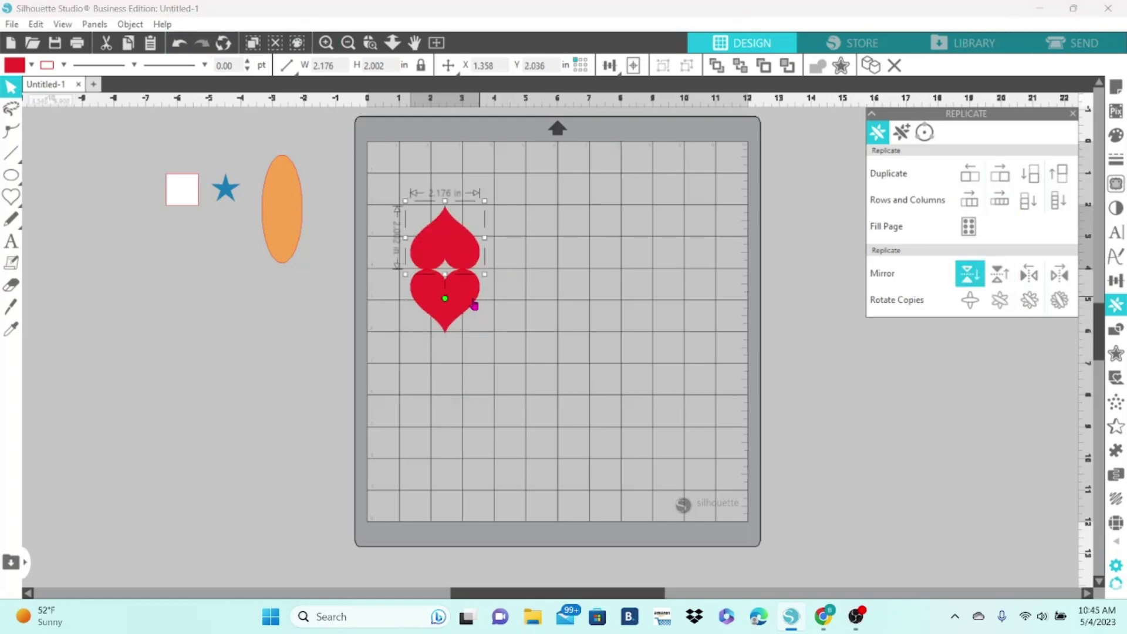
click(179, 47)
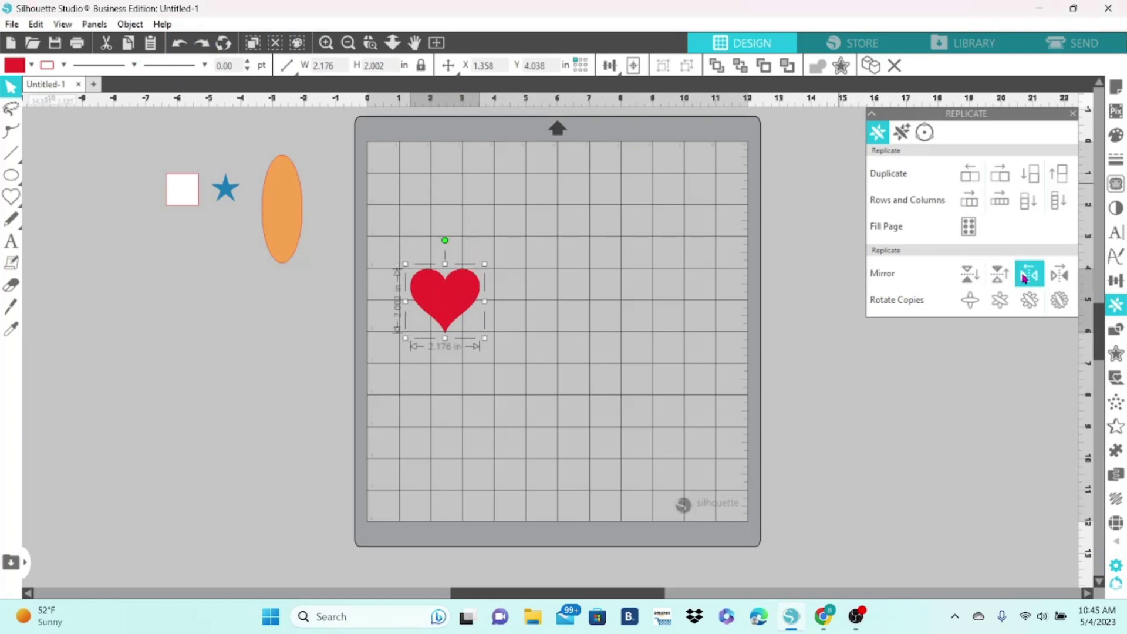
click(1024, 279)
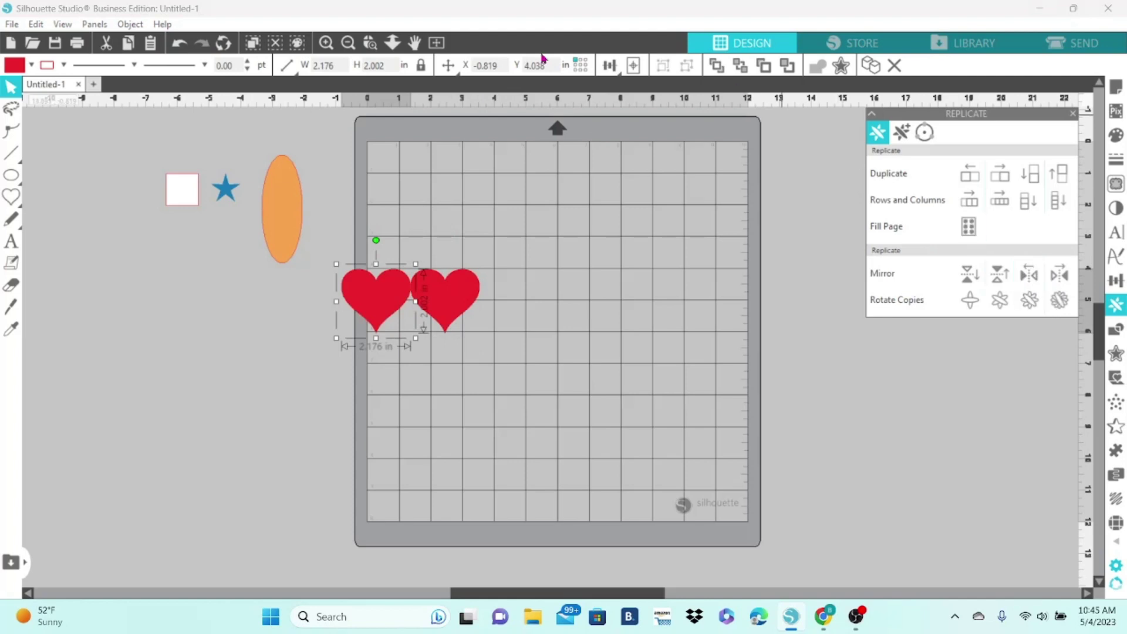
click(180, 43)
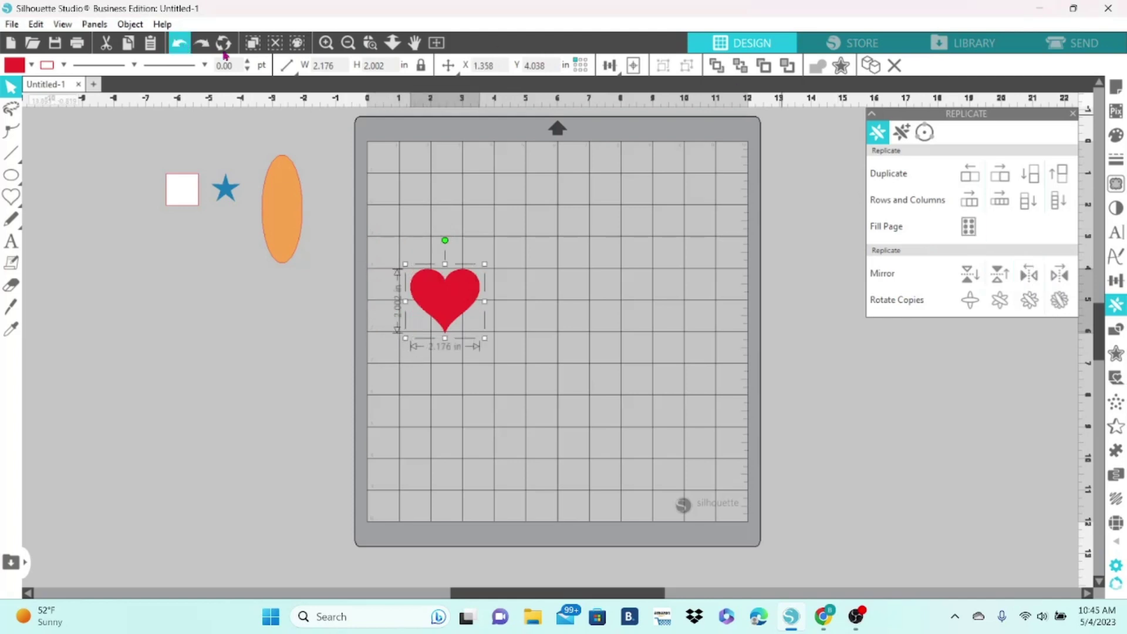
Move the heart up and right, try a single rotated copy, then undo it
drag(467, 285, 569, 245)
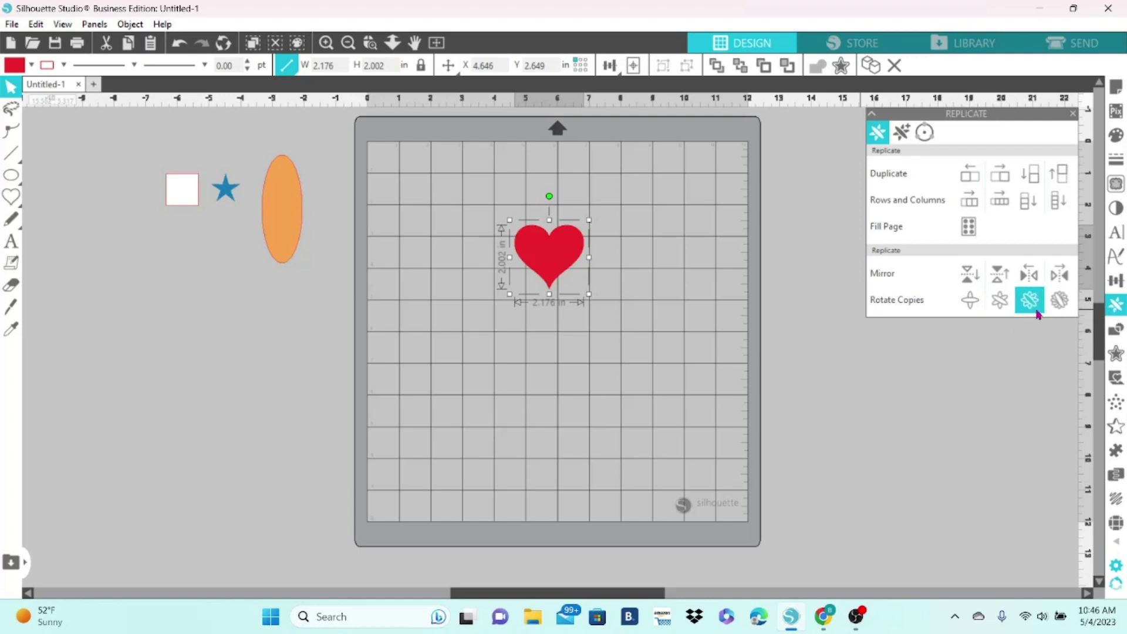
click(971, 301)
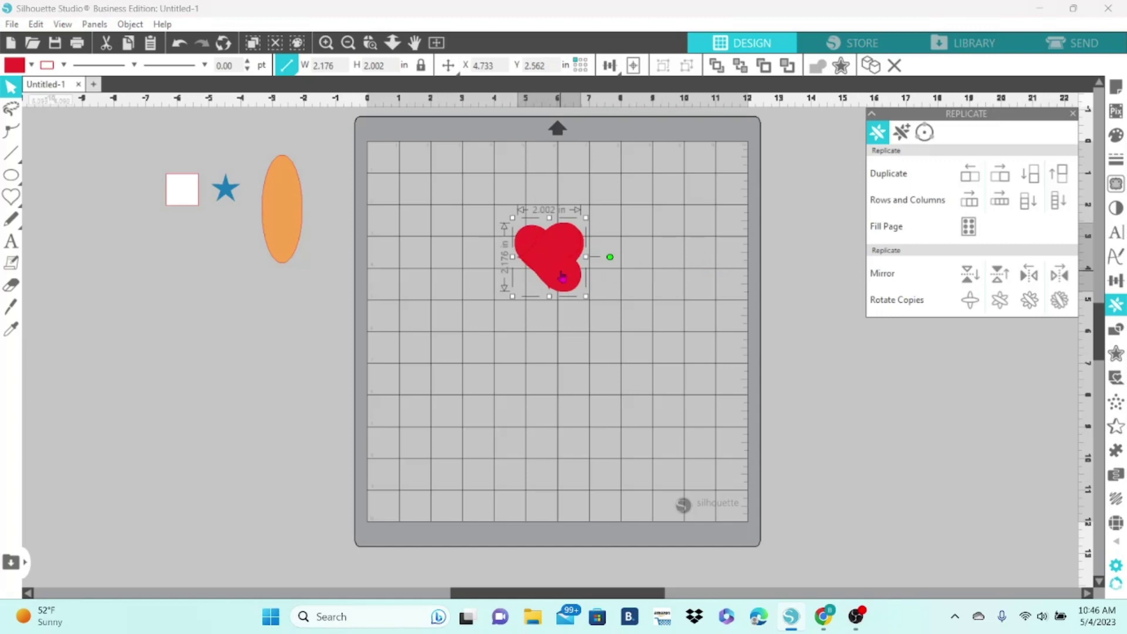
drag(562, 276, 631, 323)
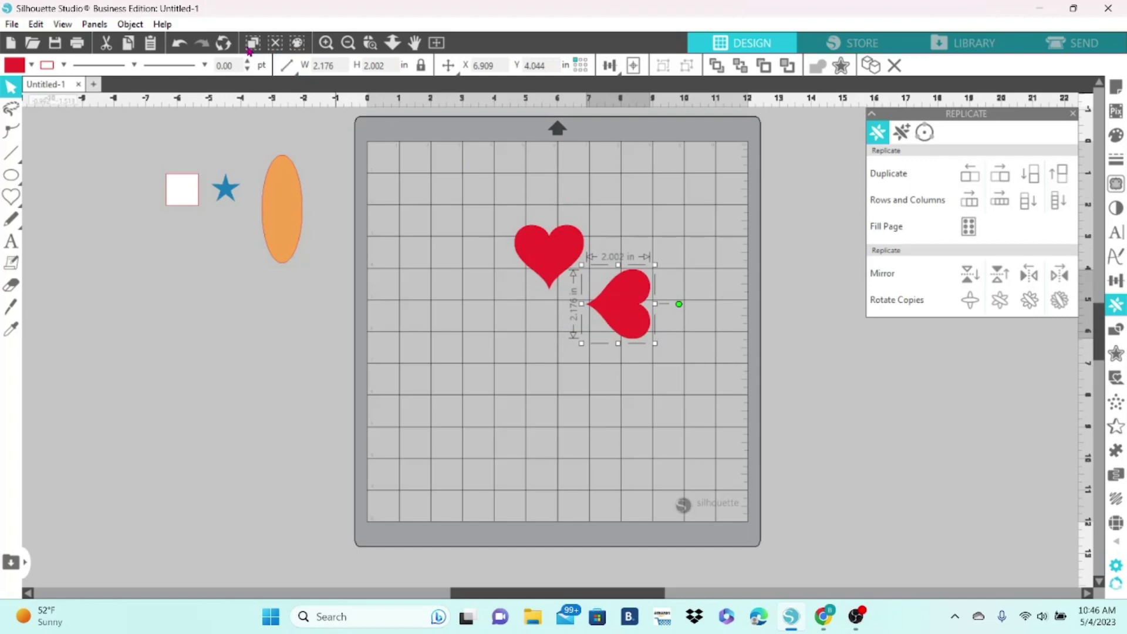
click(179, 43)
click(179, 43)
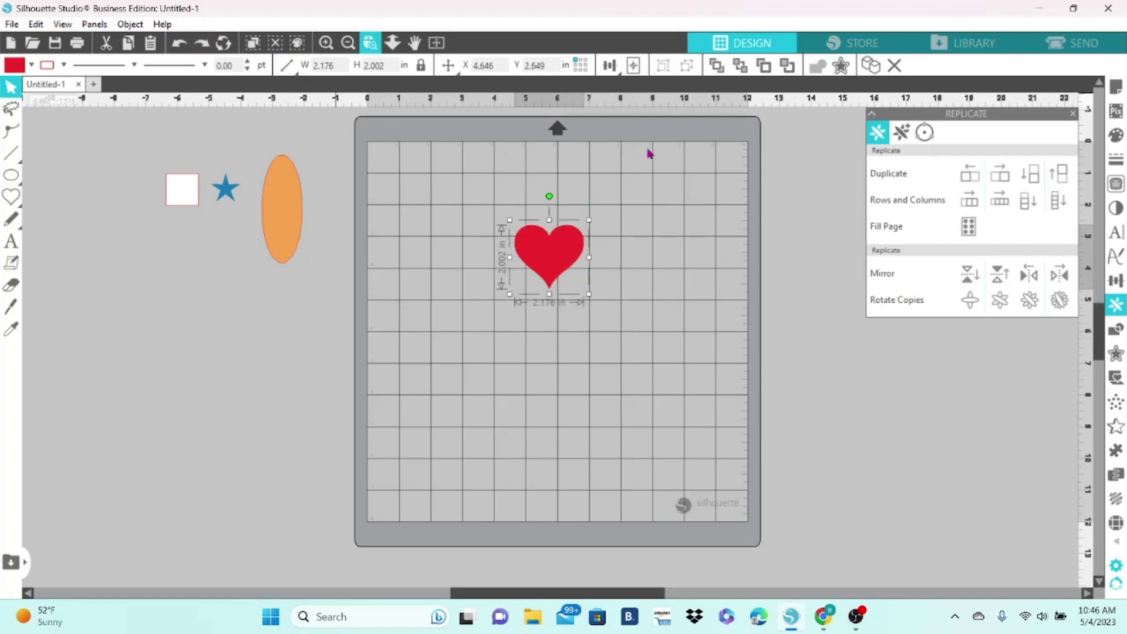
Make several rotated heart copies, spread them apart, park one top-left, and select the other five
click(1060, 303)
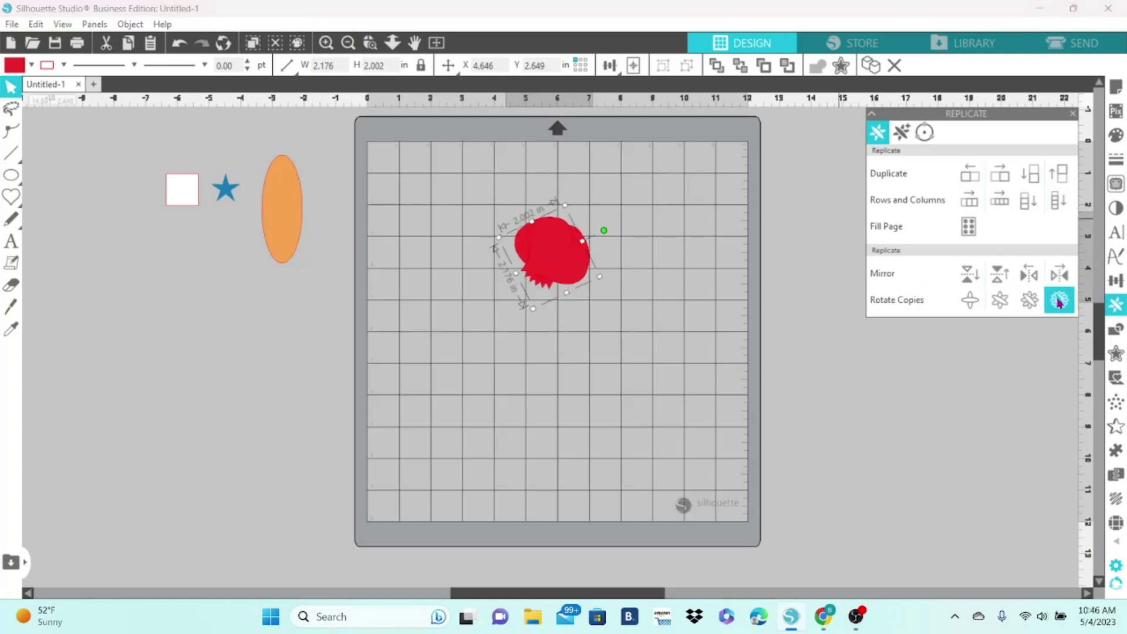
click(650, 370)
drag(549, 287, 518, 369)
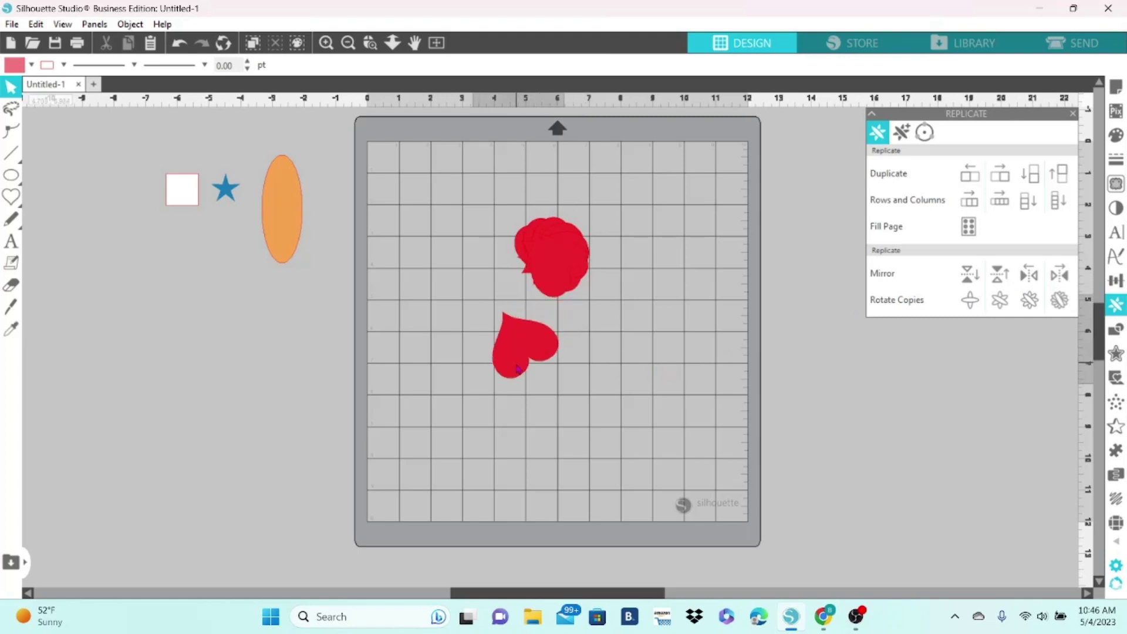
drag(569, 286, 648, 348)
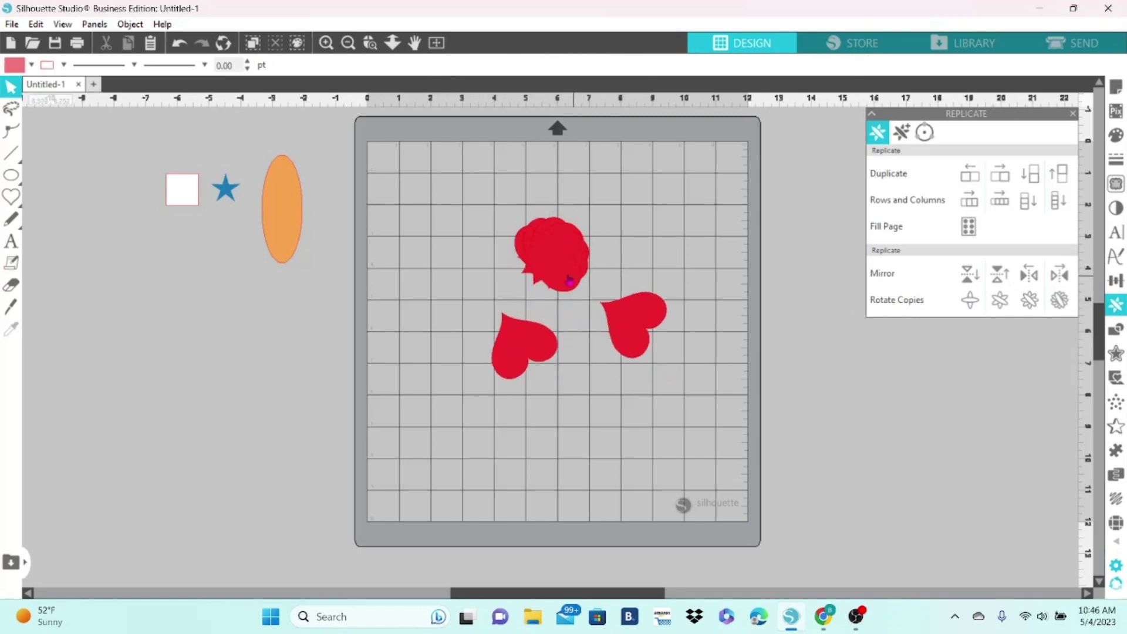
drag(569, 279, 603, 141)
drag(578, 244, 426, 164)
drag(481, 130, 716, 409)
right_click(648, 339)
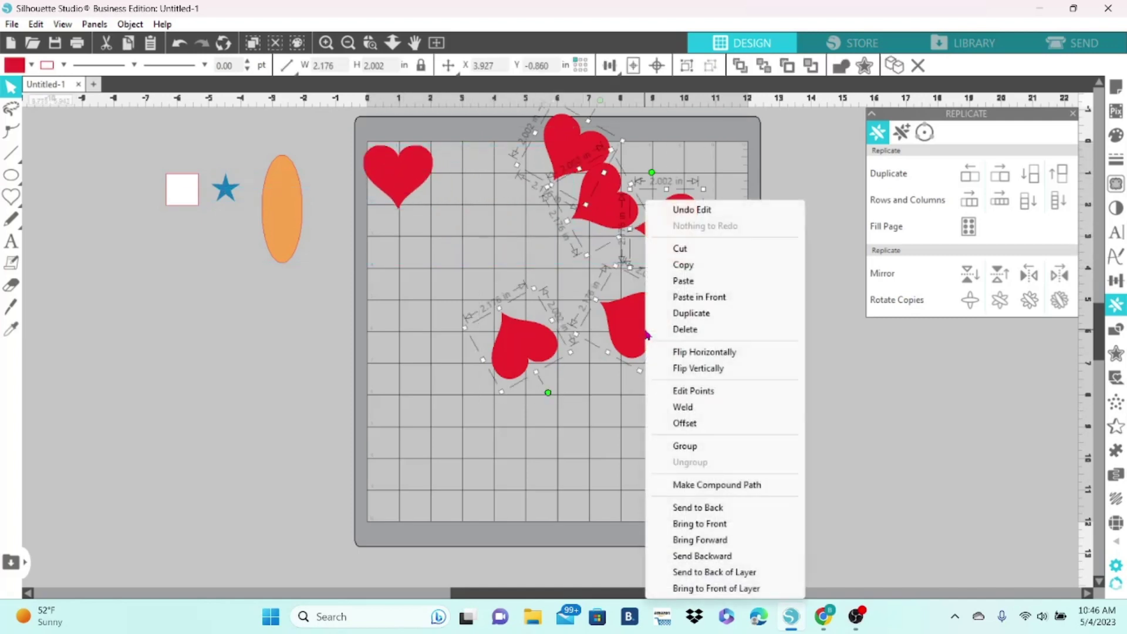
Delete the five selected hearts, move the remaining heart near the top centre, and test a rotation
click(676, 330)
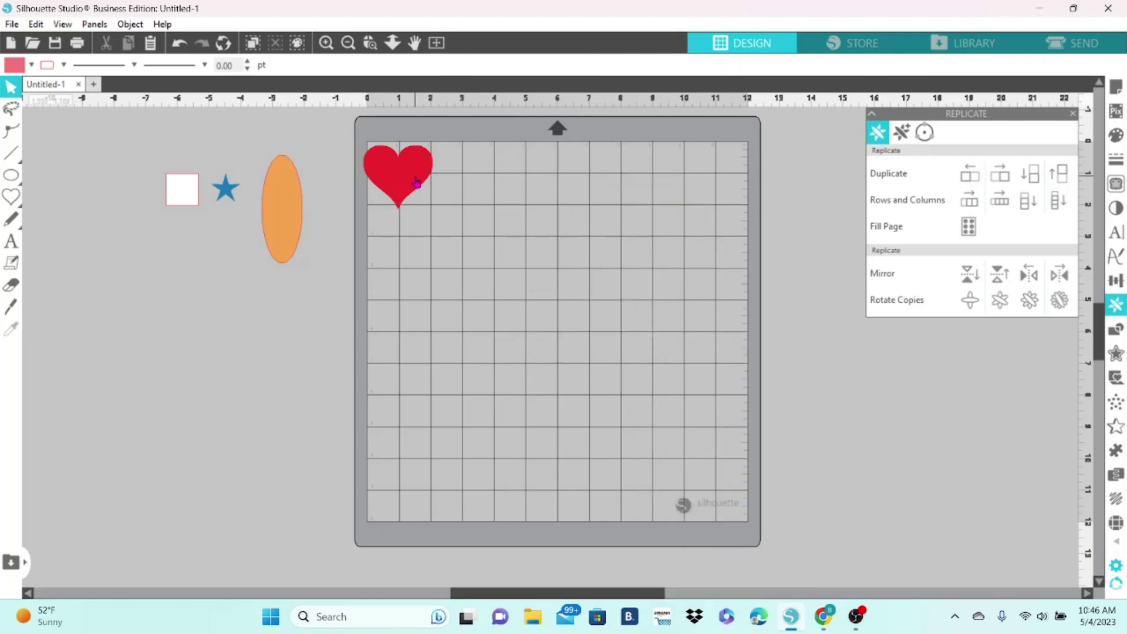
drag(416, 183, 592, 224)
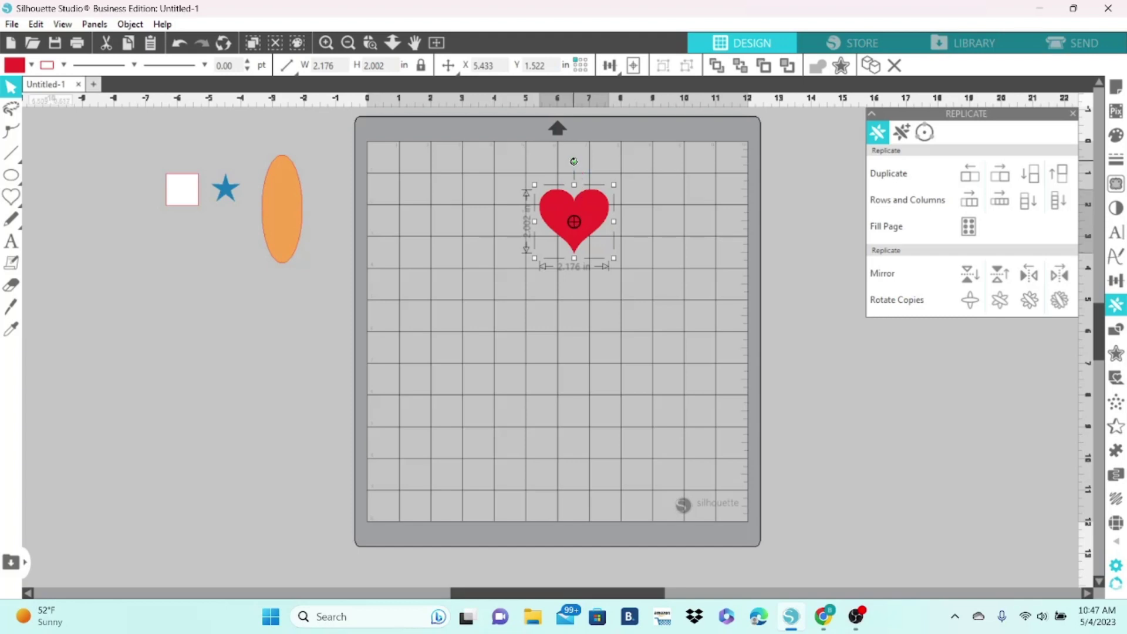
mouse_move(574, 161)
mouse_down()
mouse_move(615, 175)
mouse_move(609, 266)
mouse_move(532, 283)
mouse_move(495, 231)
mouse_move(520, 176)
mouse_move(573, 174)
mouse_up()
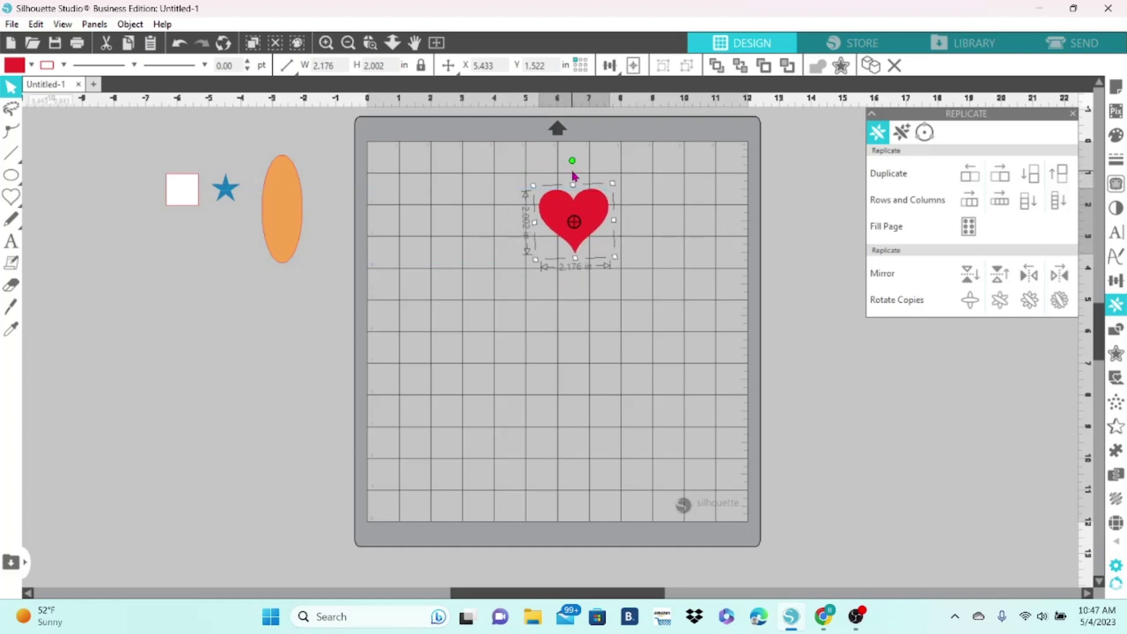
click(182, 46)
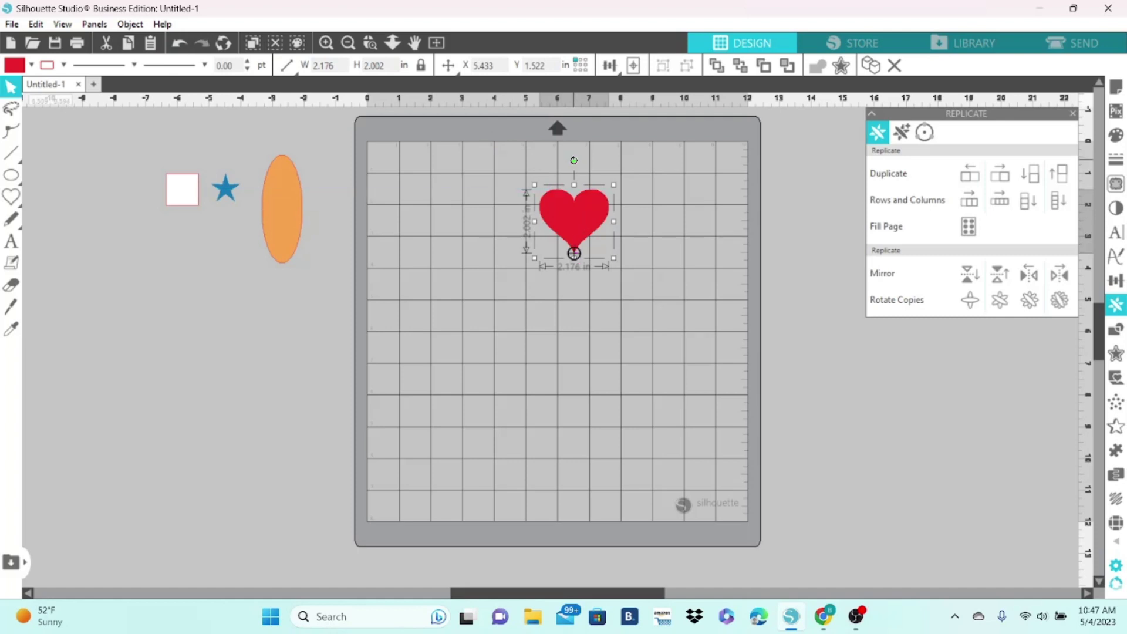
Test a roughly 90° rotation, undo it, and move the rotation centre just below the heart
mouse_move(573, 160)
mouse_down()
mouse_move(616, 170)
mouse_move(651, 206)
mouse_move(655, 288)
mouse_move(636, 324)
mouse_move(561, 346)
mouse_move(470, 294)
mouse_move(459, 223)
mouse_move(491, 171)
mouse_move(530, 156)
mouse_move(573, 167)
mouse_move(562, 168)
mouse_up()
click(179, 44)
drag(573, 254, 575, 291)
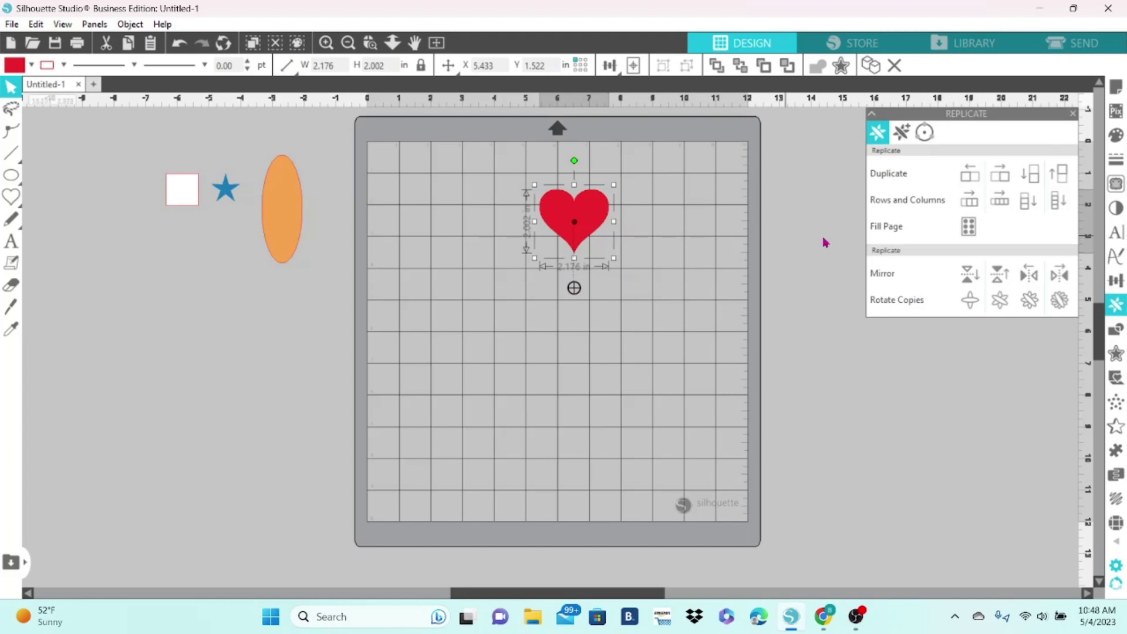
Create a ring of six rotated hearts with Rotate Copies, then undo it
click(1060, 301)
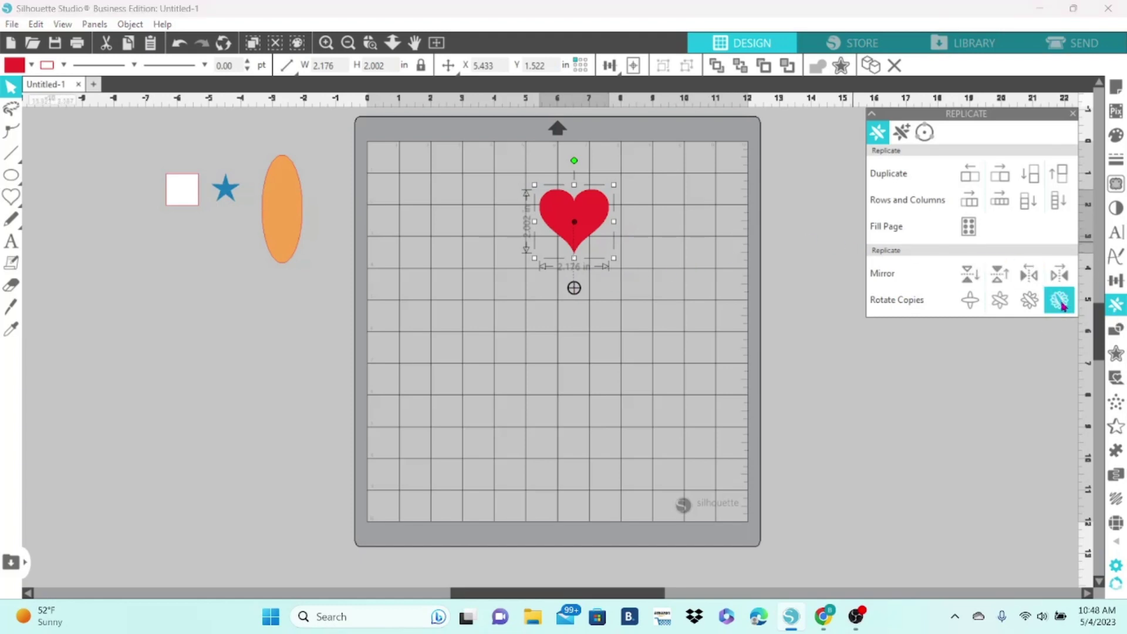
click(737, 329)
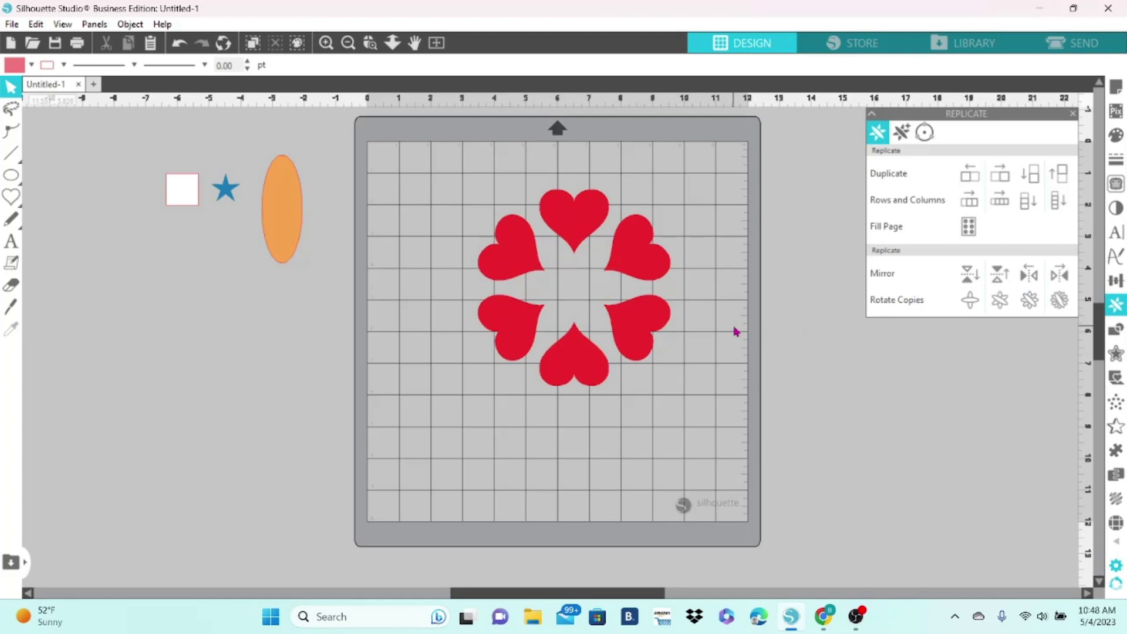
click(178, 43)
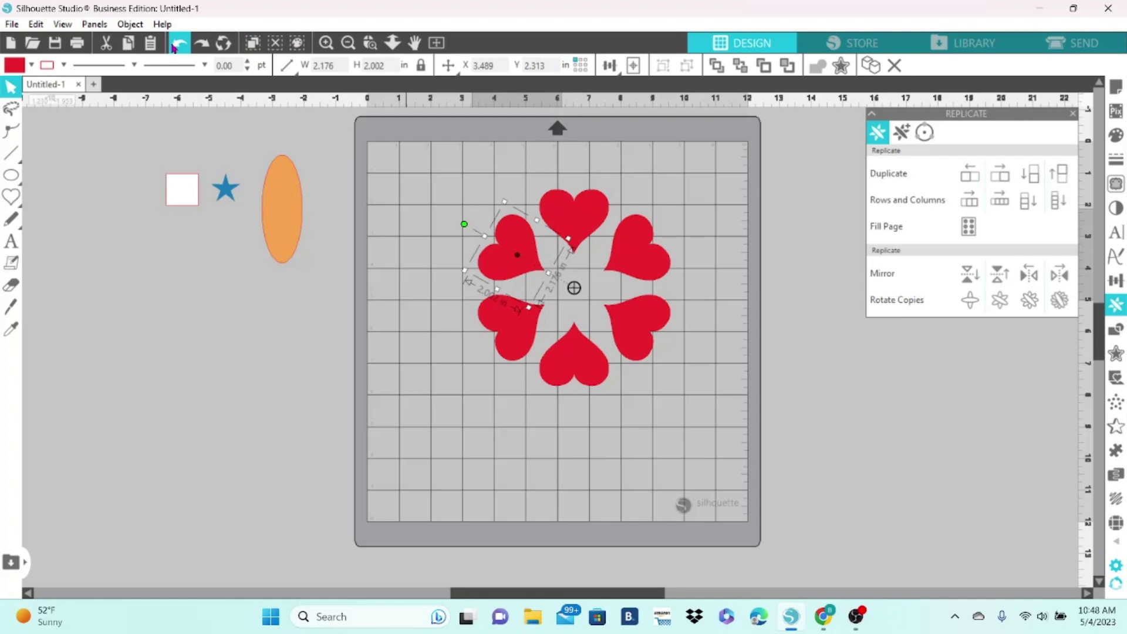
click(173, 47)
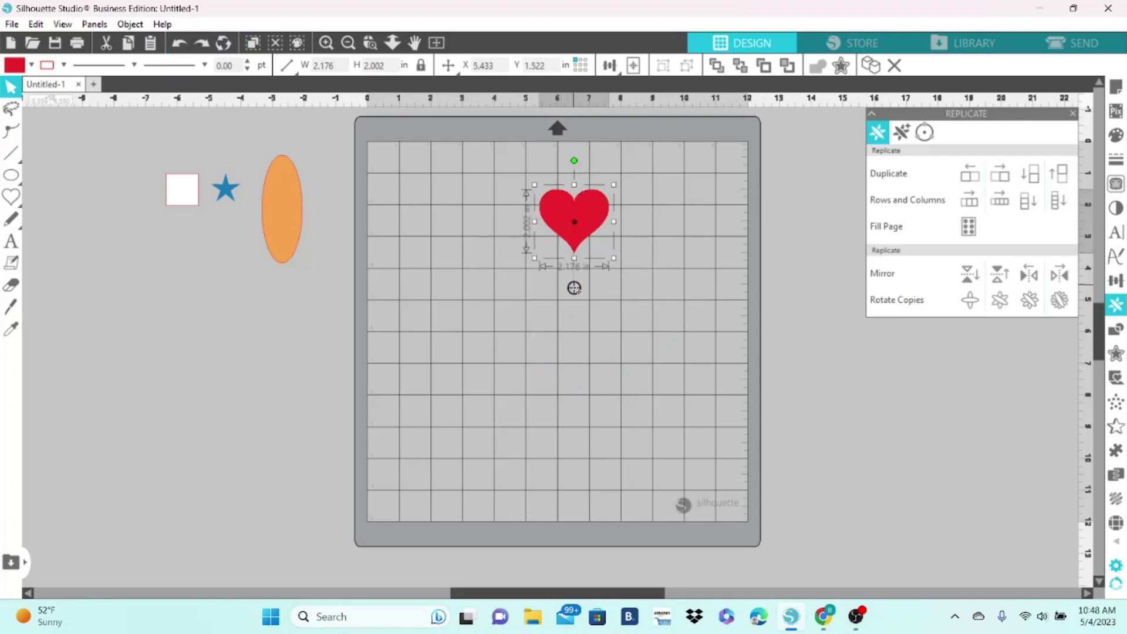
Move the heart to the middle of the mat, make the six-heart ring again, then undo it
click(574, 160)
drag(590, 216, 586, 358)
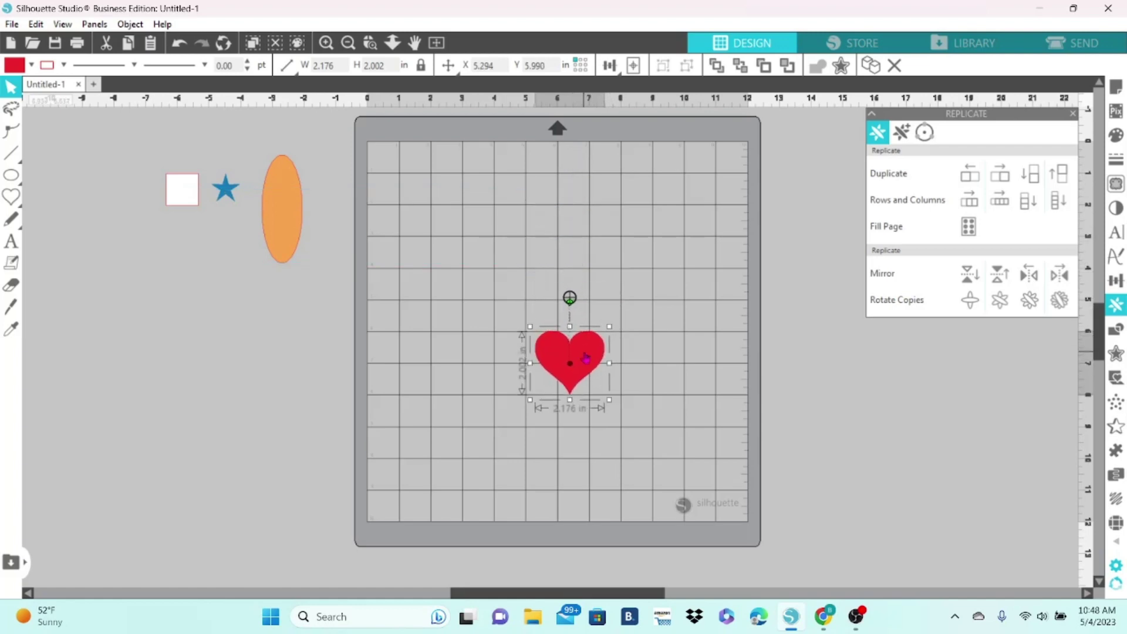
click(1059, 302)
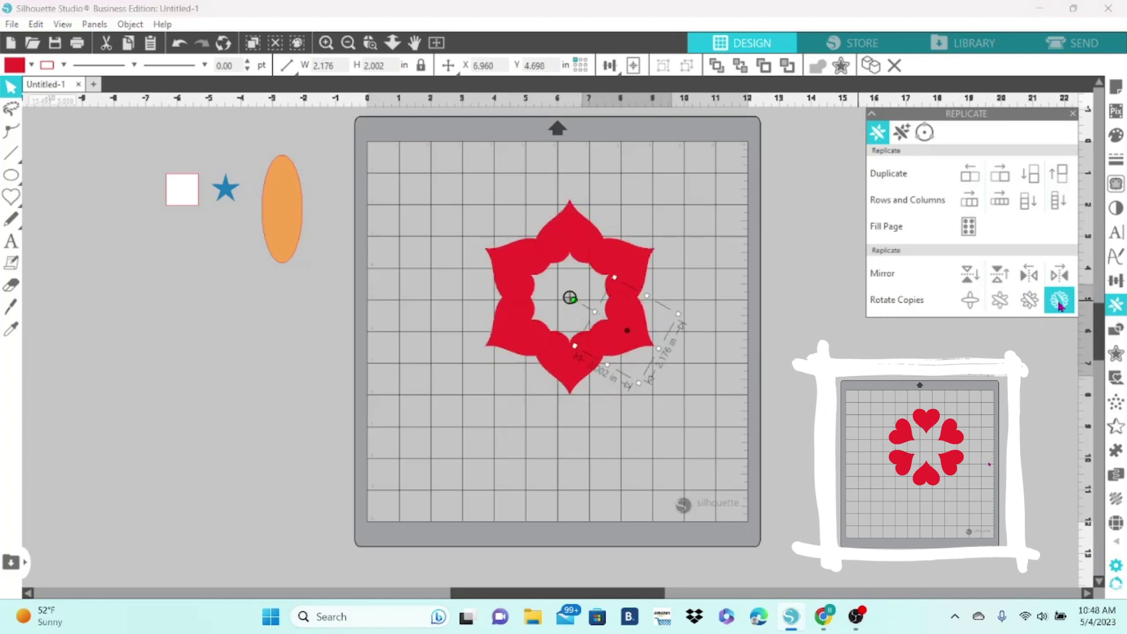
key(Escape)
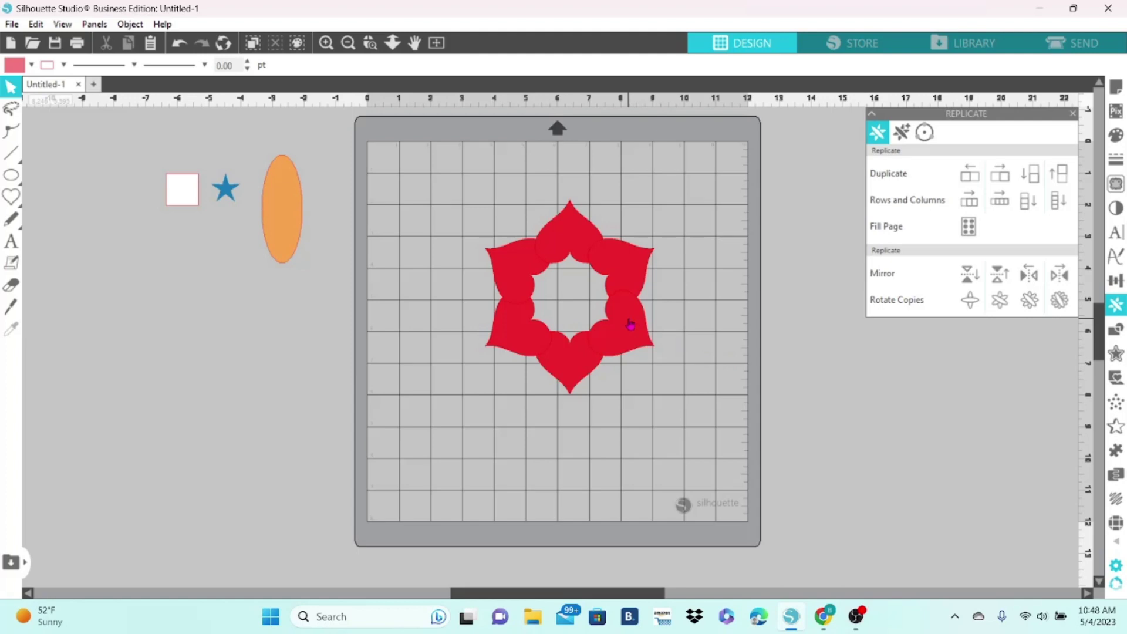
click(179, 44)
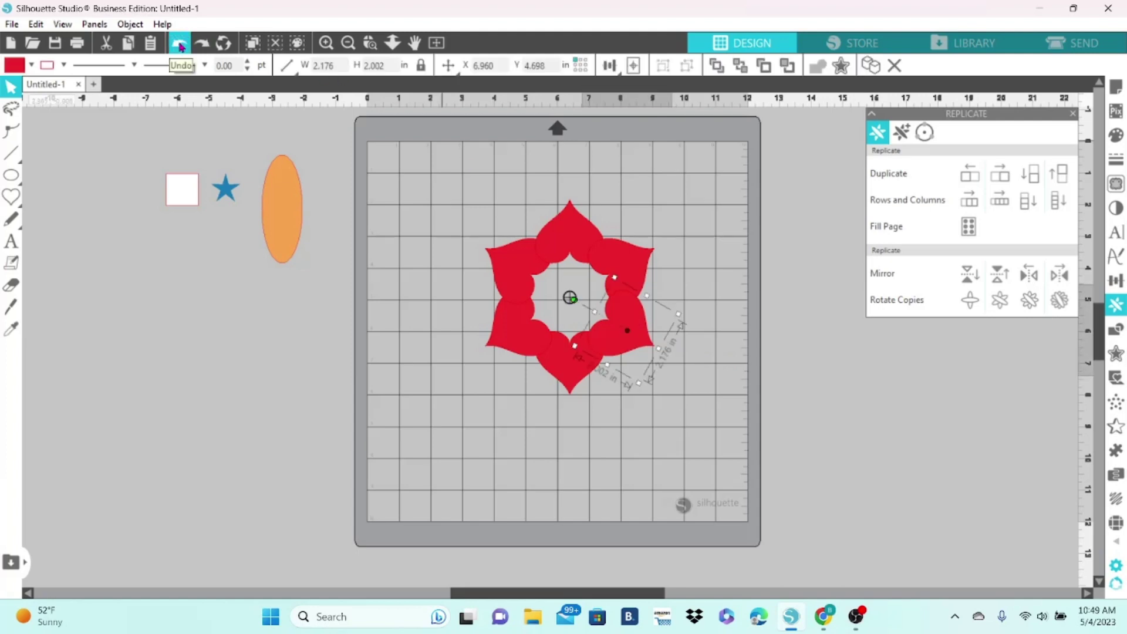
click(180, 43)
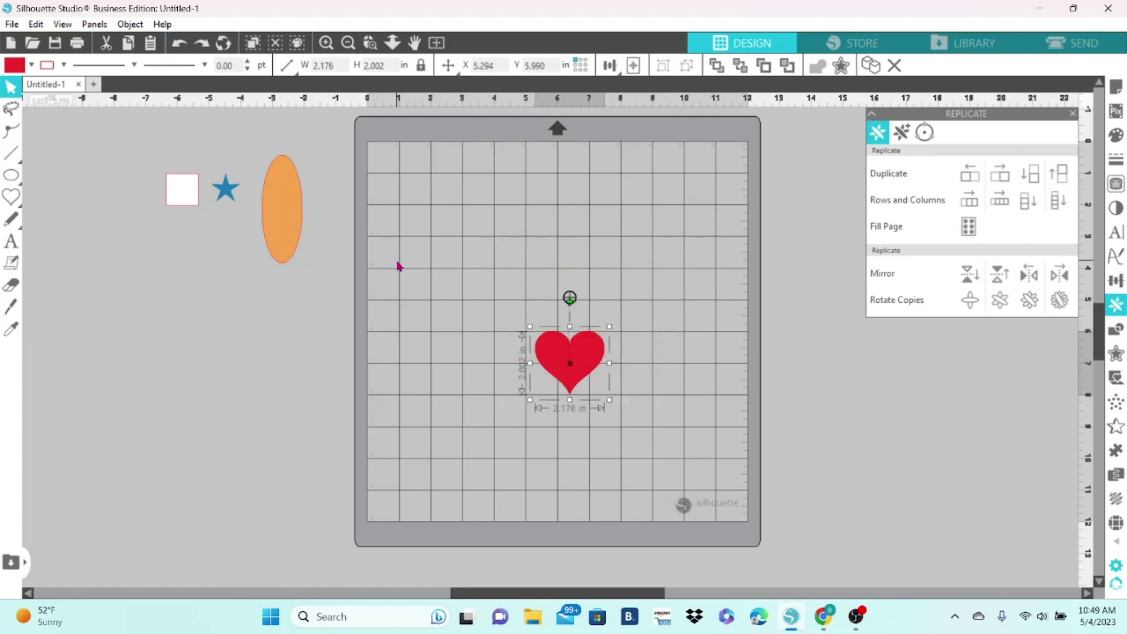
Put the rotation centre back on the heart's middle and park the heart off-mat below the white square
click(180, 43)
click(180, 44)
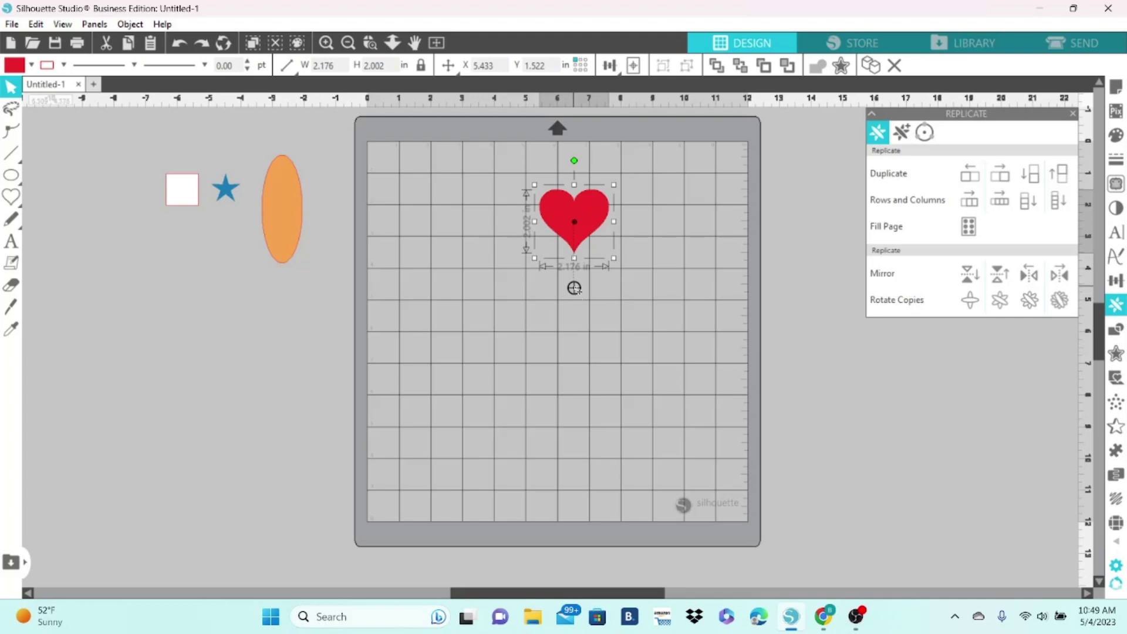
drag(573, 288, 578, 223)
drag(573, 234, 187, 302)
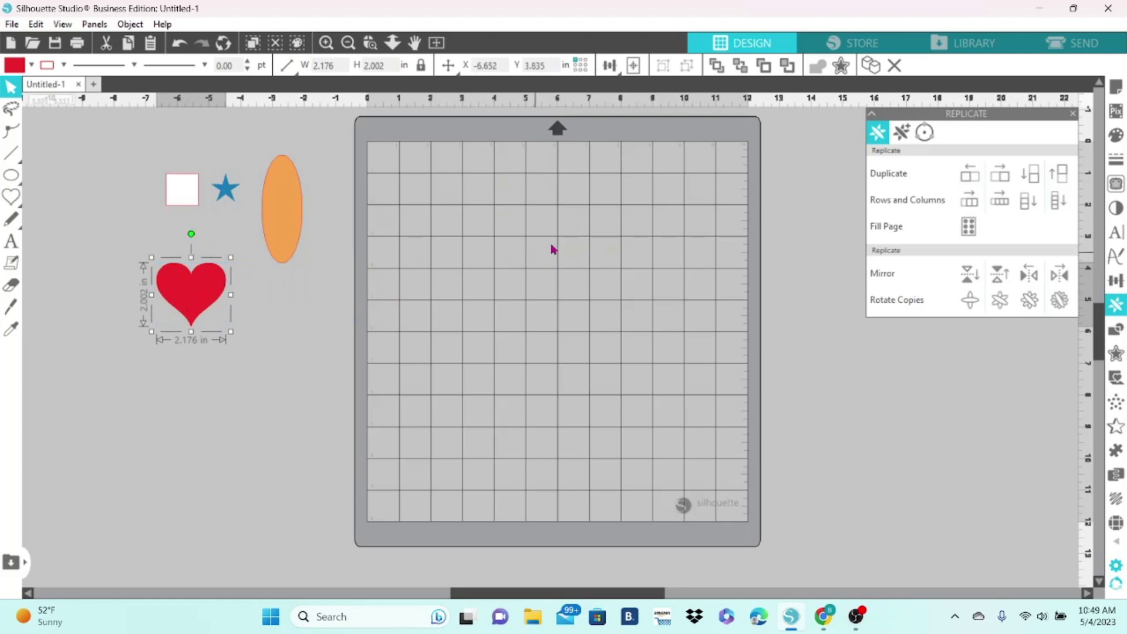
Move the blue star onto the mat and nudge the white square into the mat's top-left corner
click(898, 142)
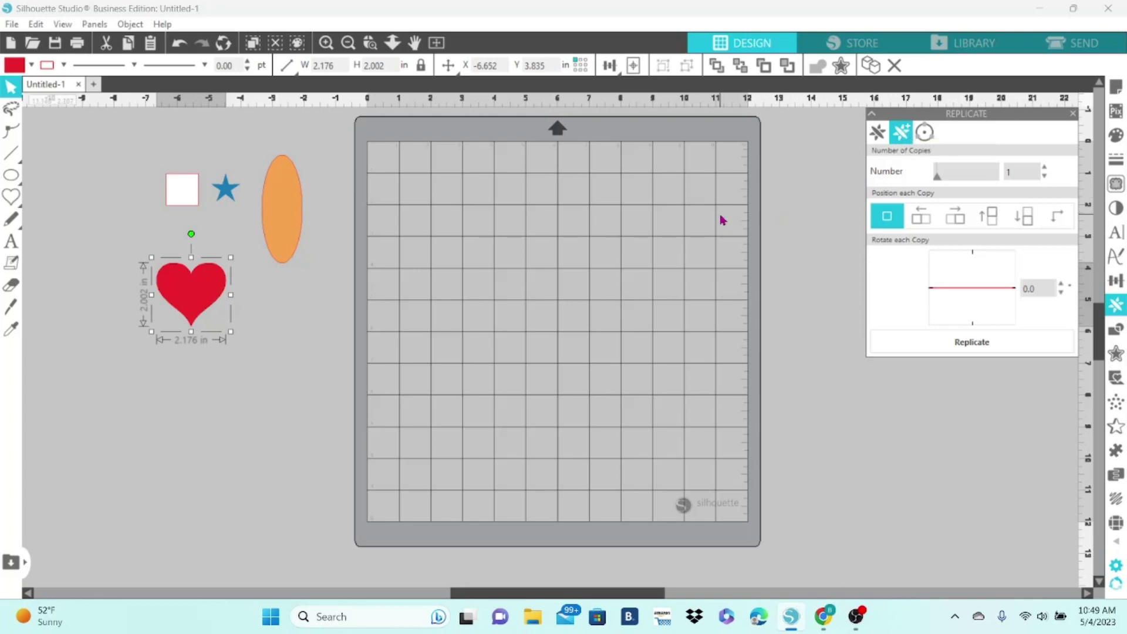
drag(226, 193, 505, 245)
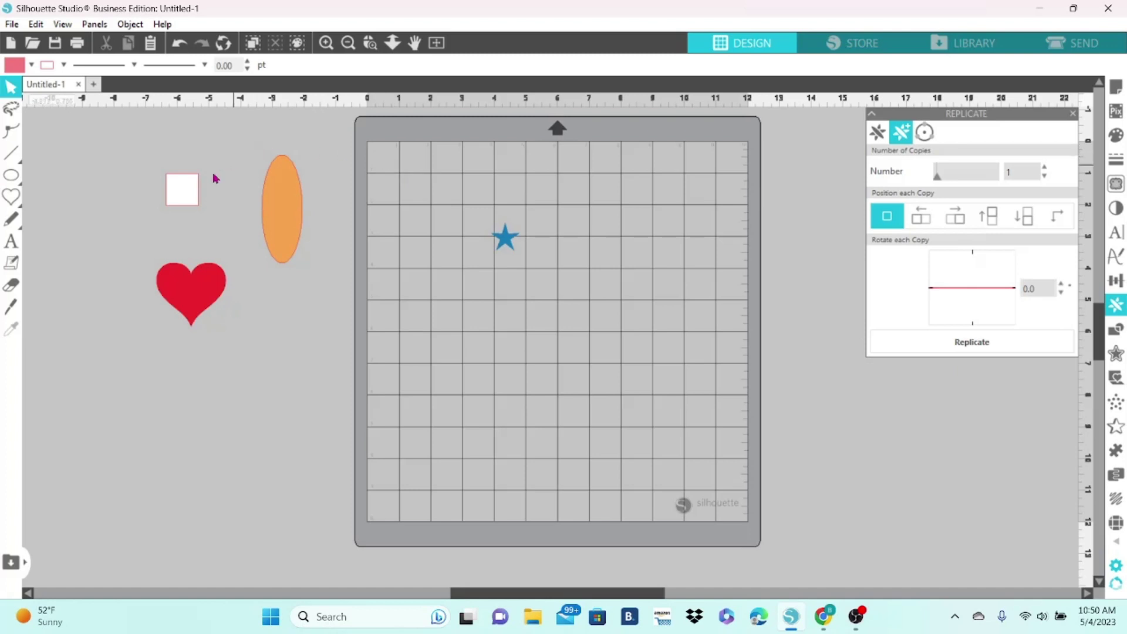
drag(186, 189, 391, 160)
click(391, 161)
key(Up)
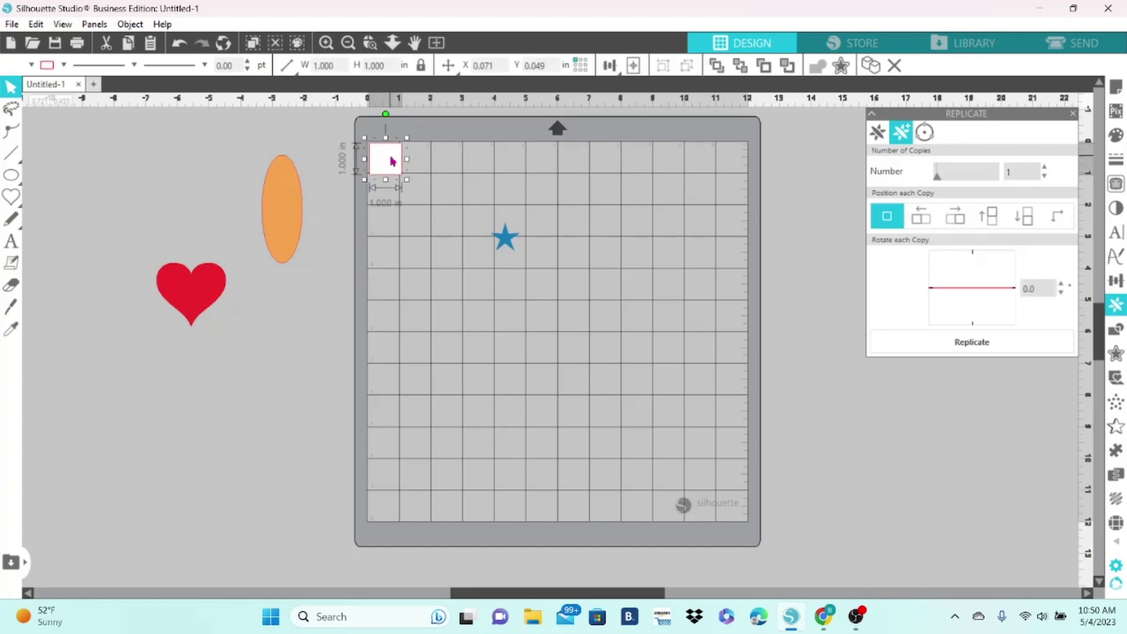
key(Left)
key(Left)
key(Up)
key(Up)
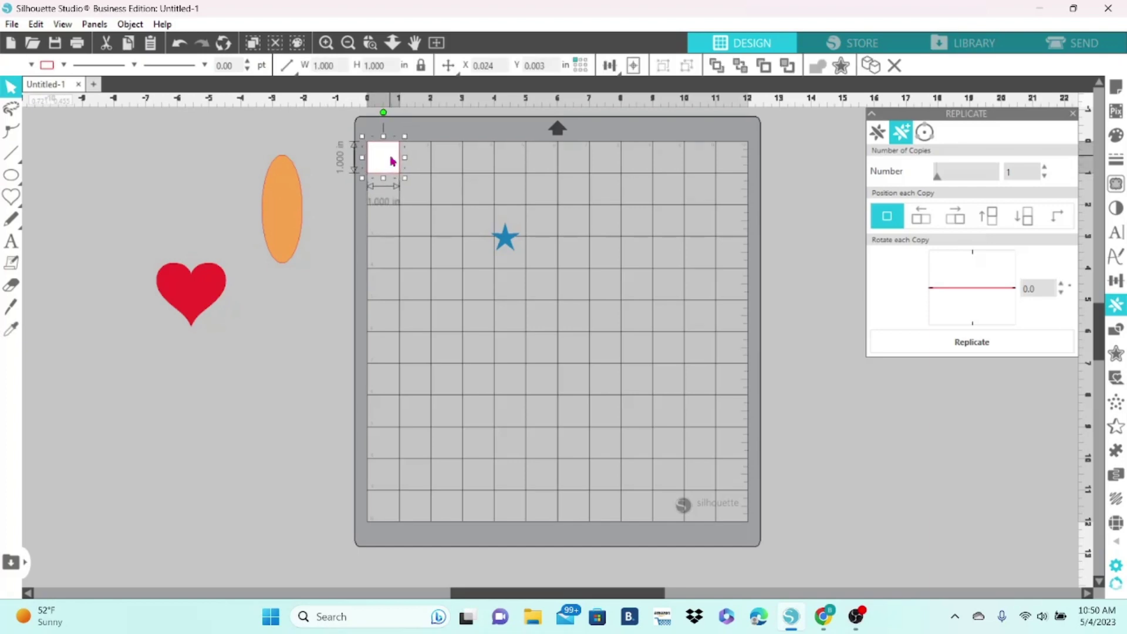
Centre the blue star on the white square, then move the square off the mat
drag(503, 239, 402, 174)
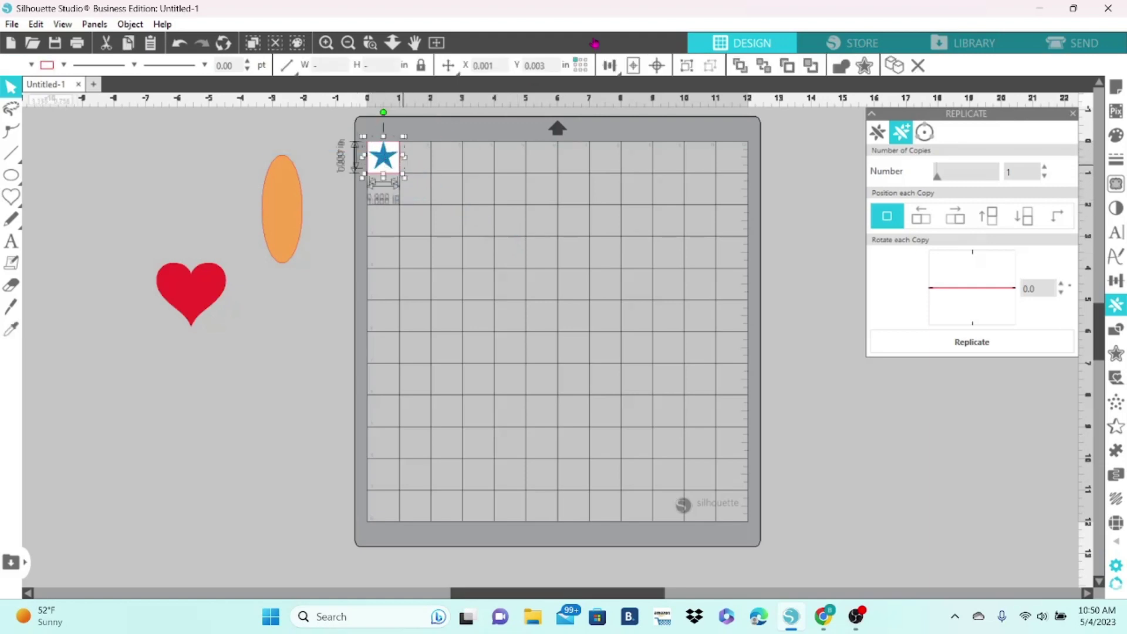
click(656, 67)
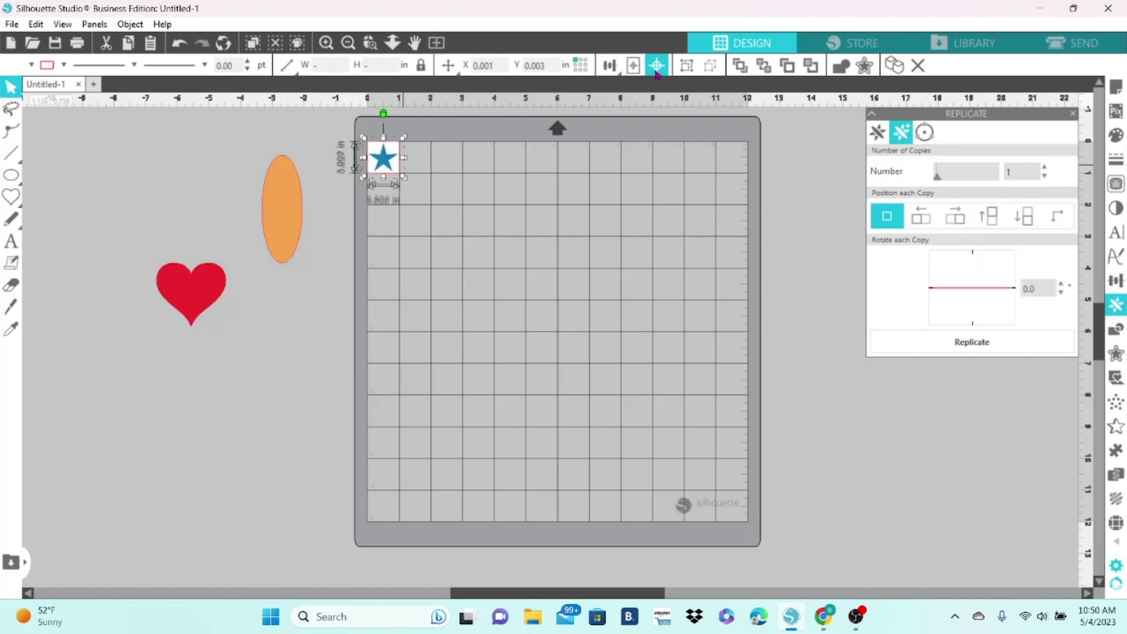
click(591, 168)
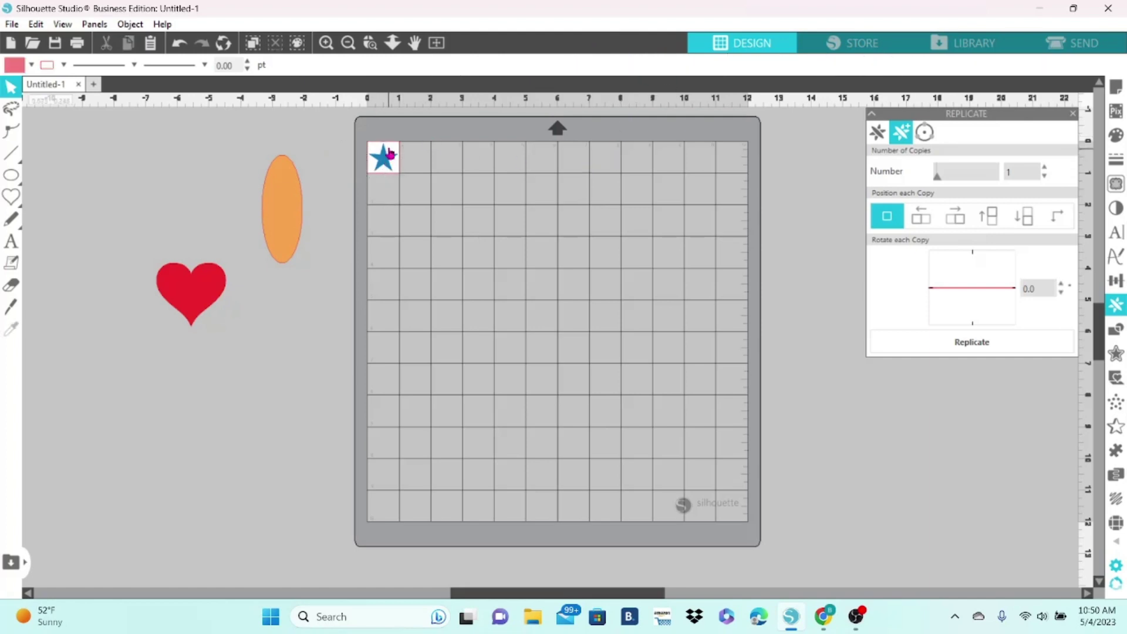
drag(392, 151, 147, 145)
Copy the star 11 times to the right, making a row of twelve stars
click(183, 148)
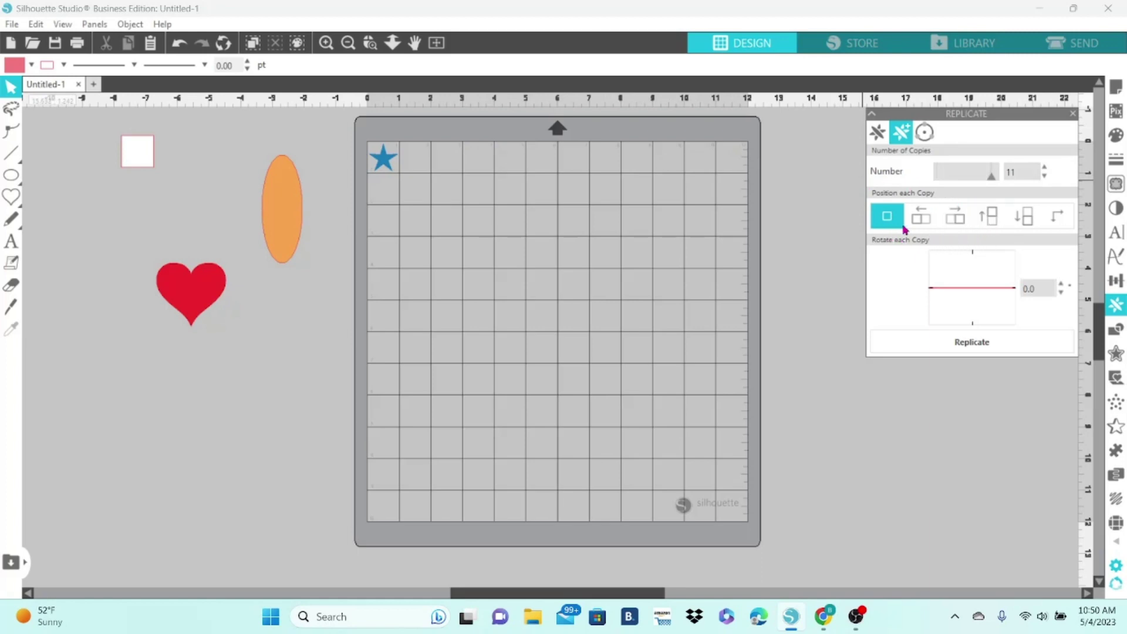
click(962, 222)
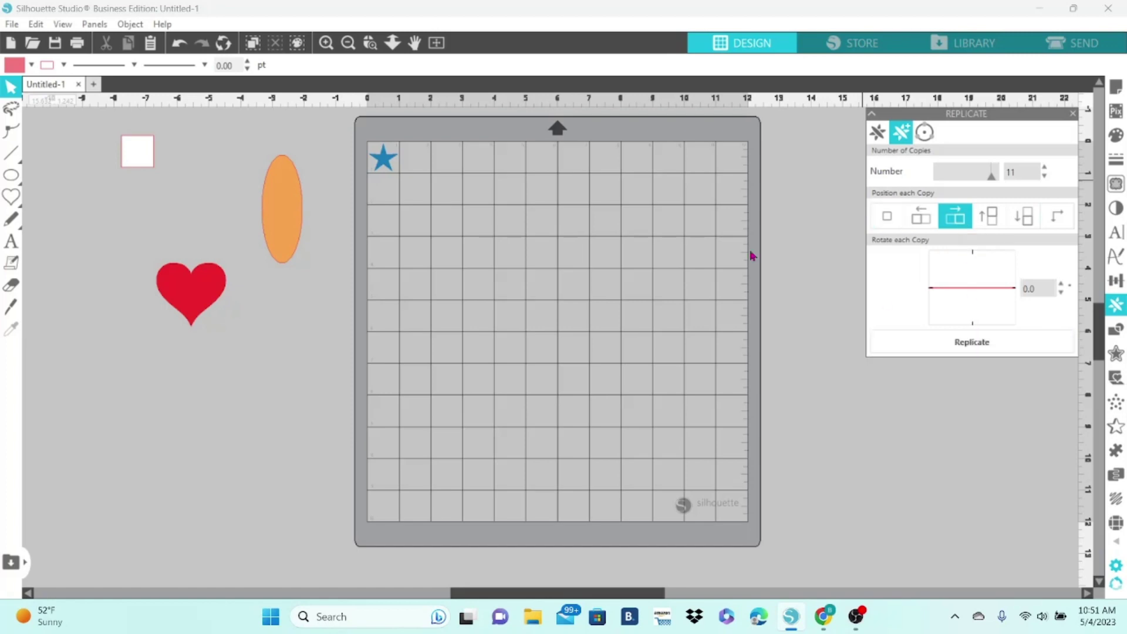
click(382, 162)
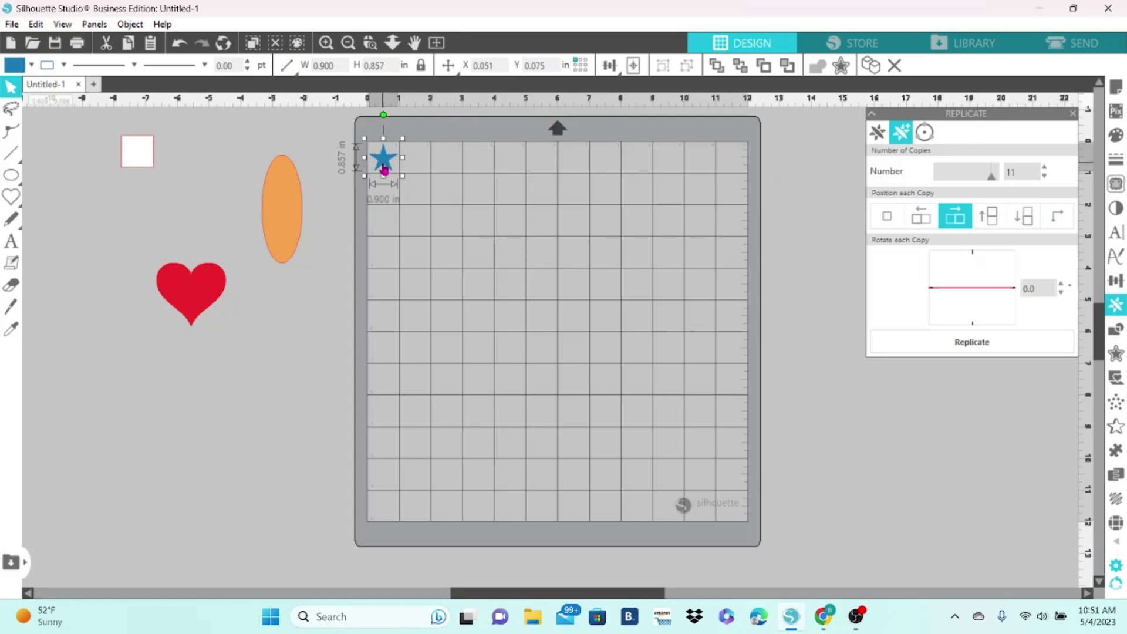
click(957, 226)
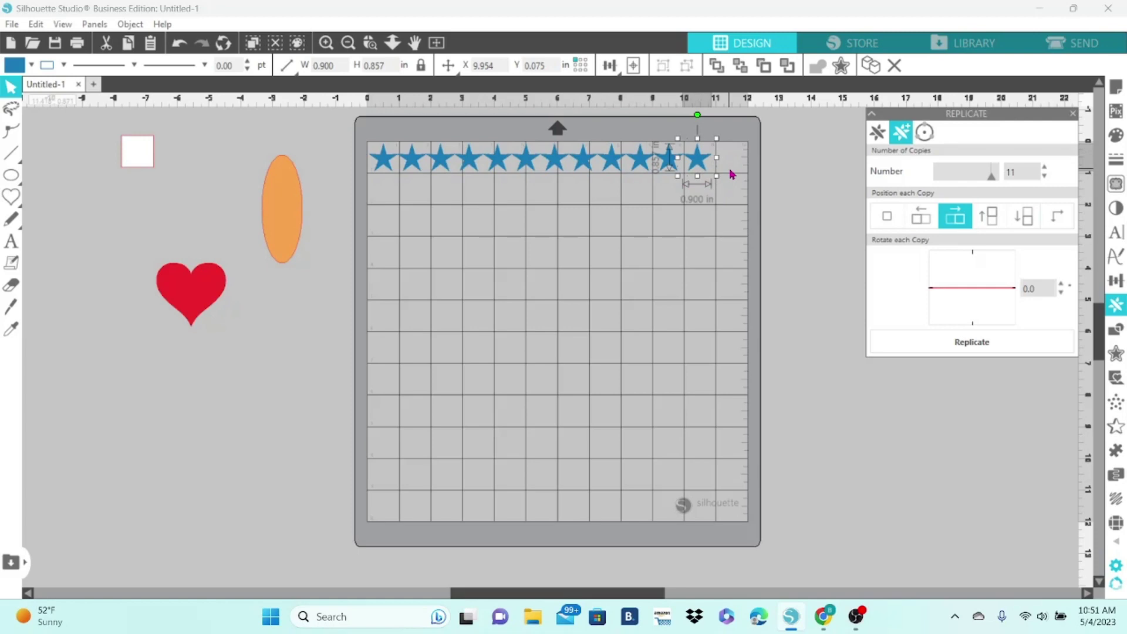
Undo the crowded row and remake it with a custom X offset of 1 inch
click(179, 46)
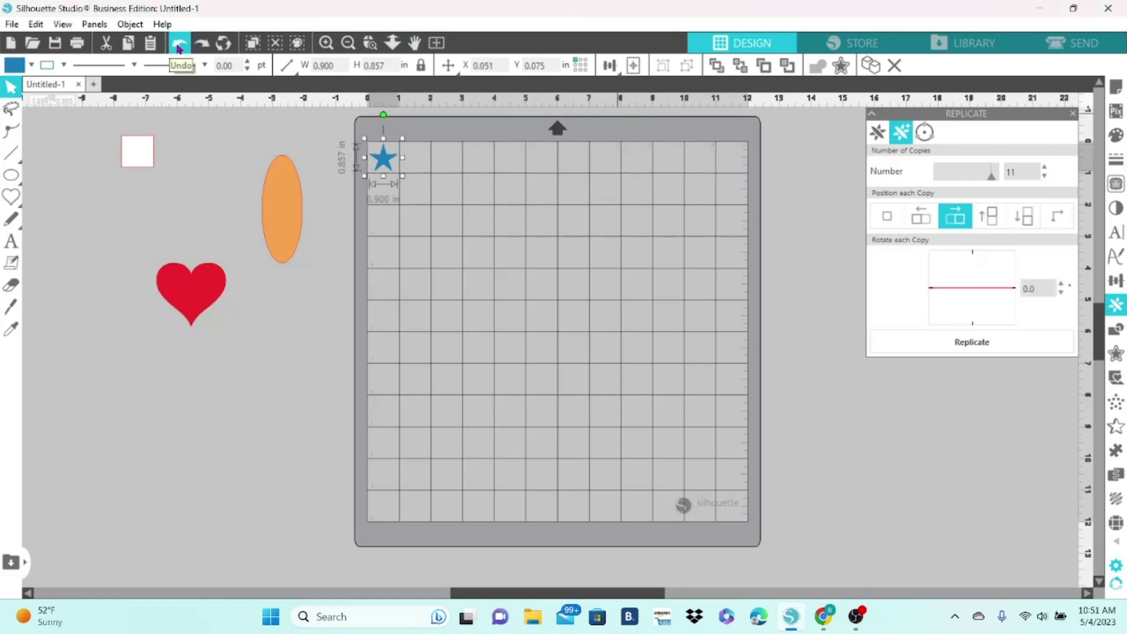
click(1066, 222)
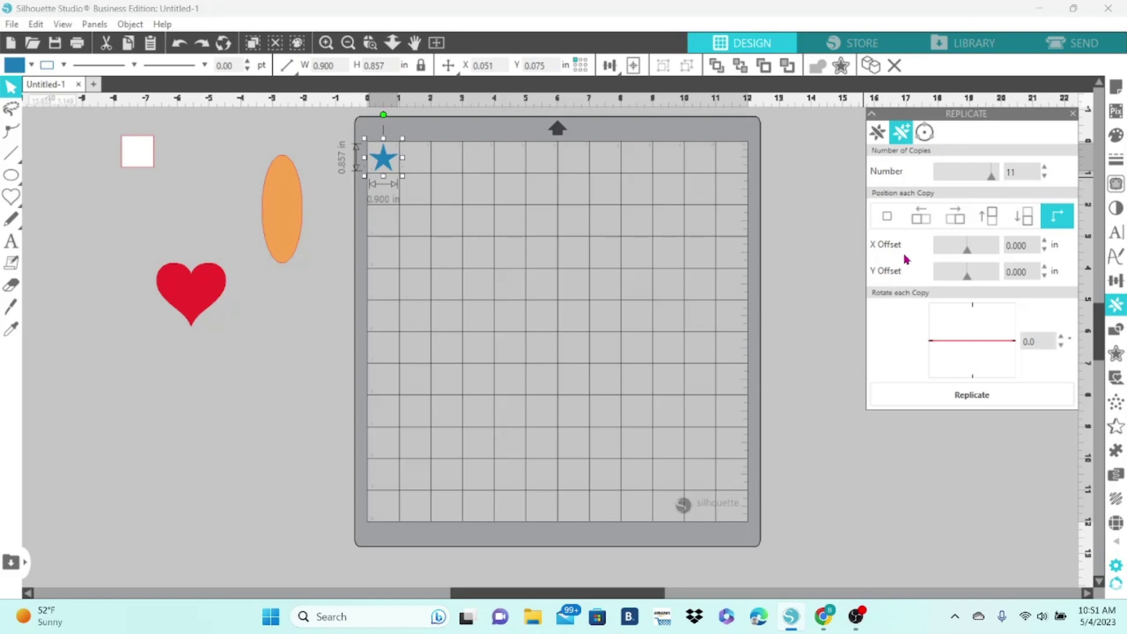
click(1034, 246)
text(1)
key(Return)
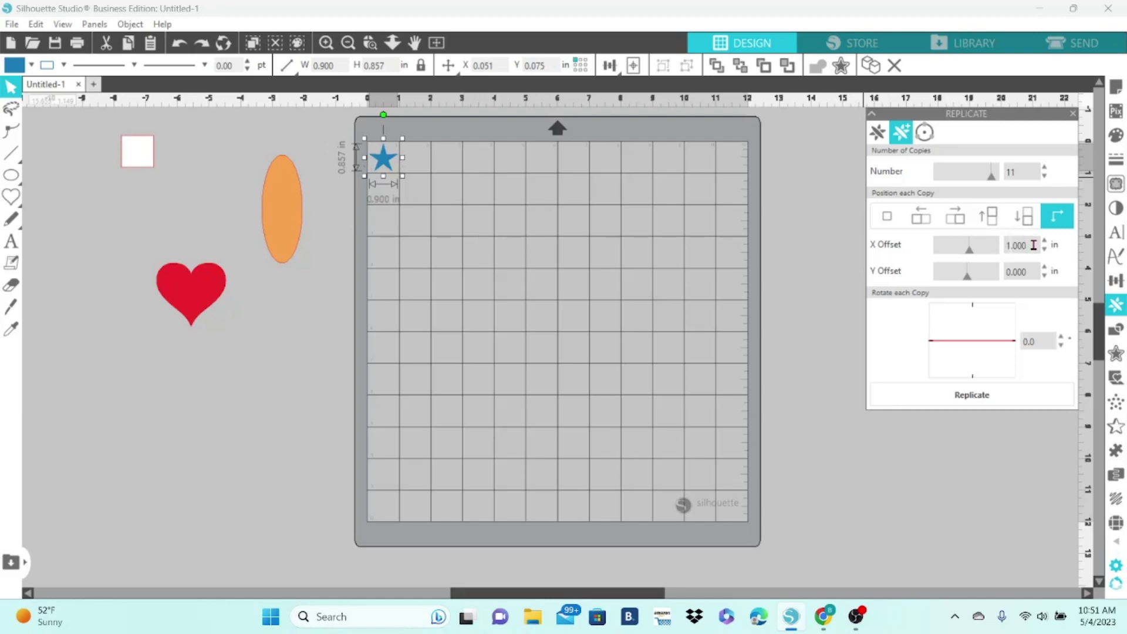
click(1026, 397)
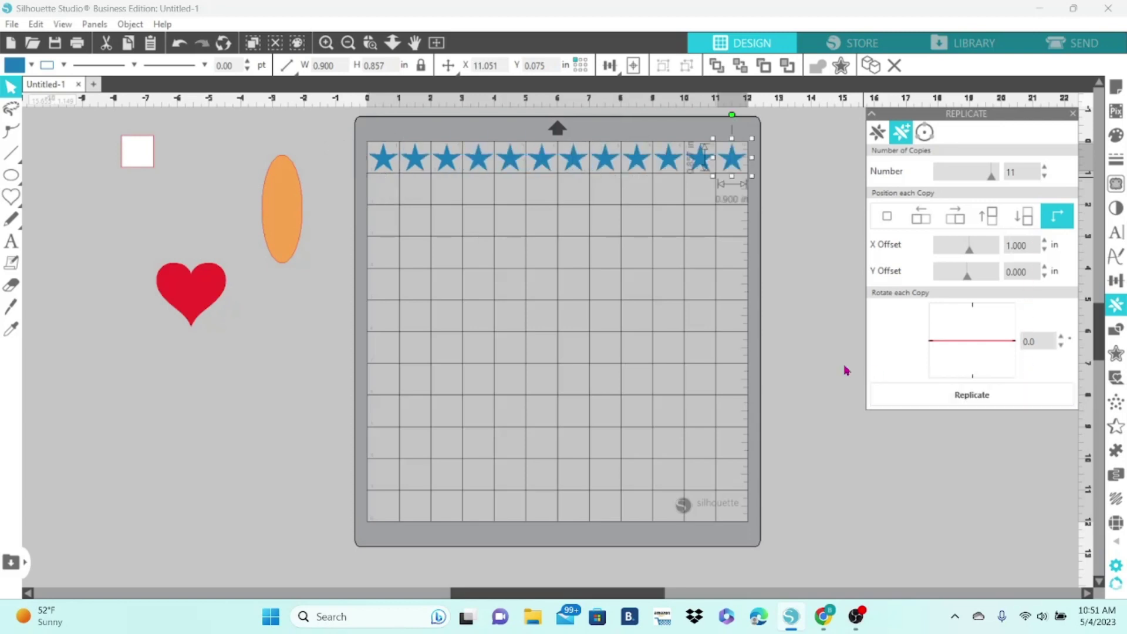
click(735, 371)
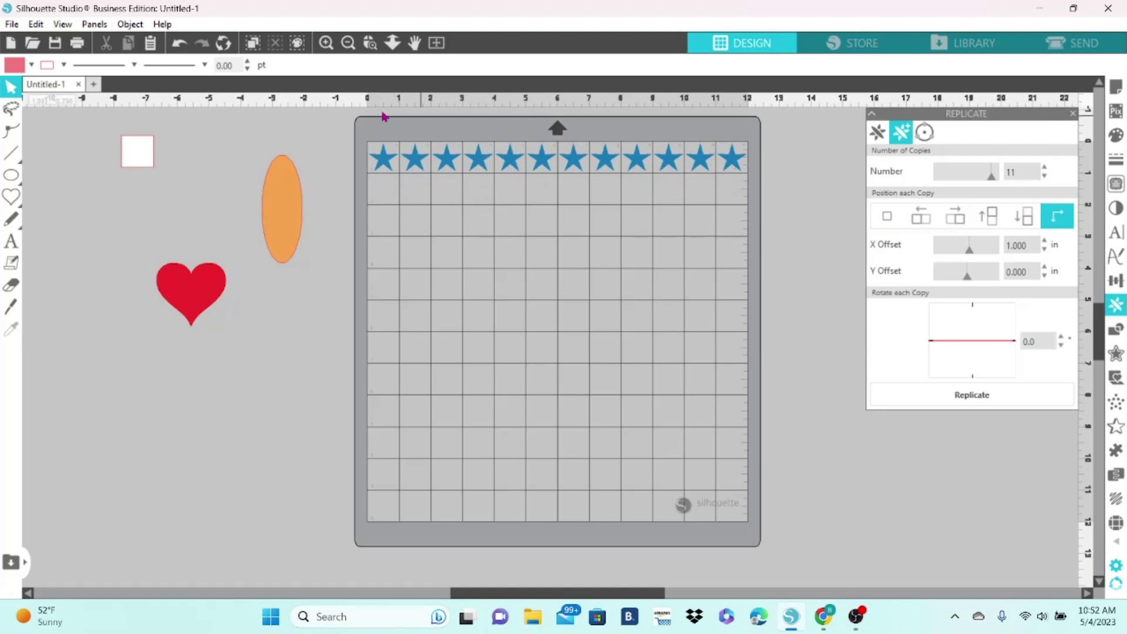
Select the whole star row and group it into one object
drag(370, 123, 751, 195)
right_click(729, 162)
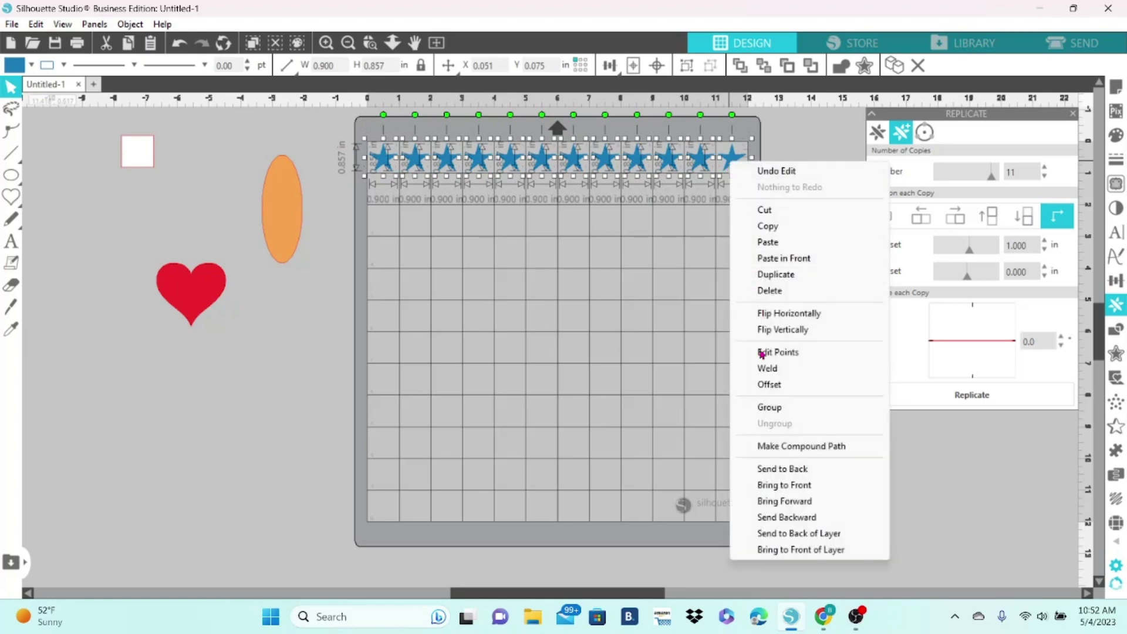
click(771, 407)
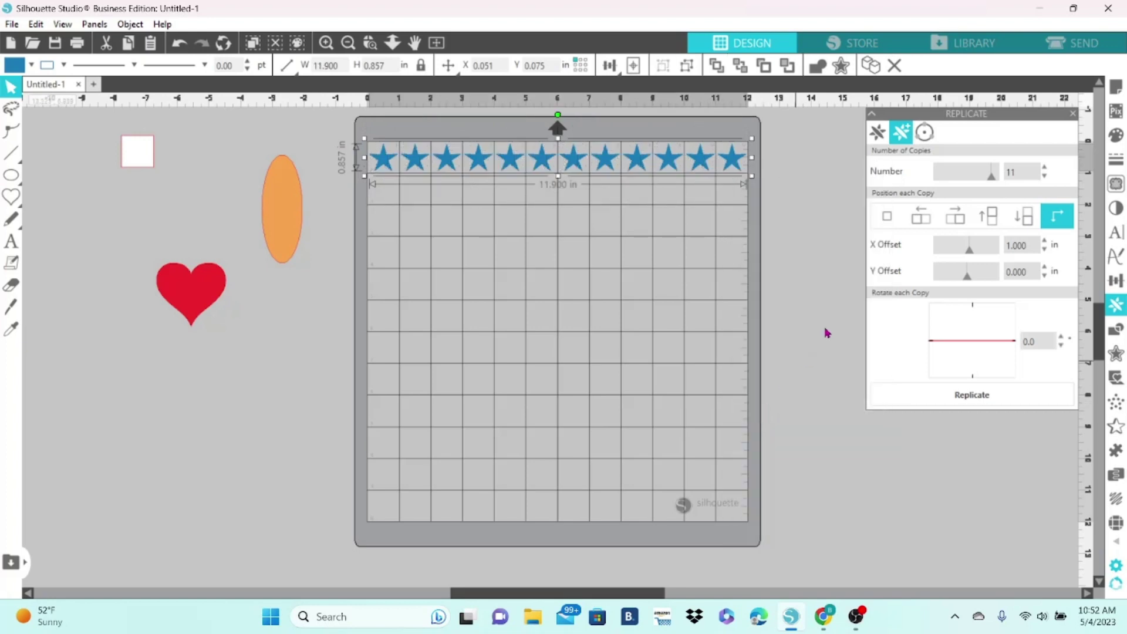
Replicate the grouped row down the mat with X offset 0 and Y offset 1
double_click(1034, 246)
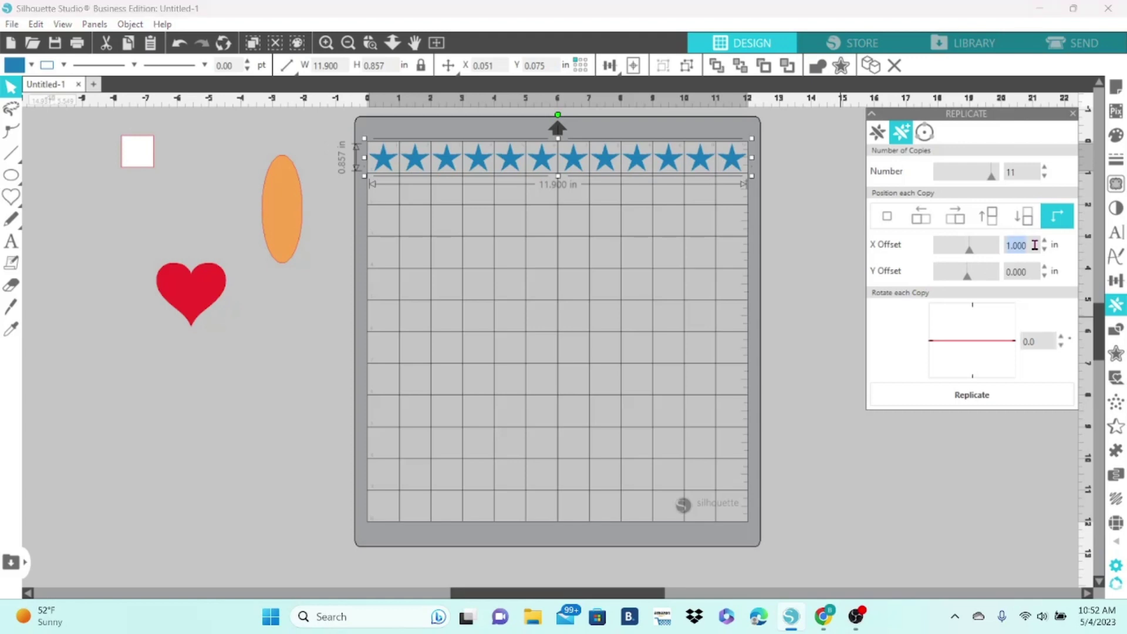
text(0)
key(Return)
double_click(1034, 271)
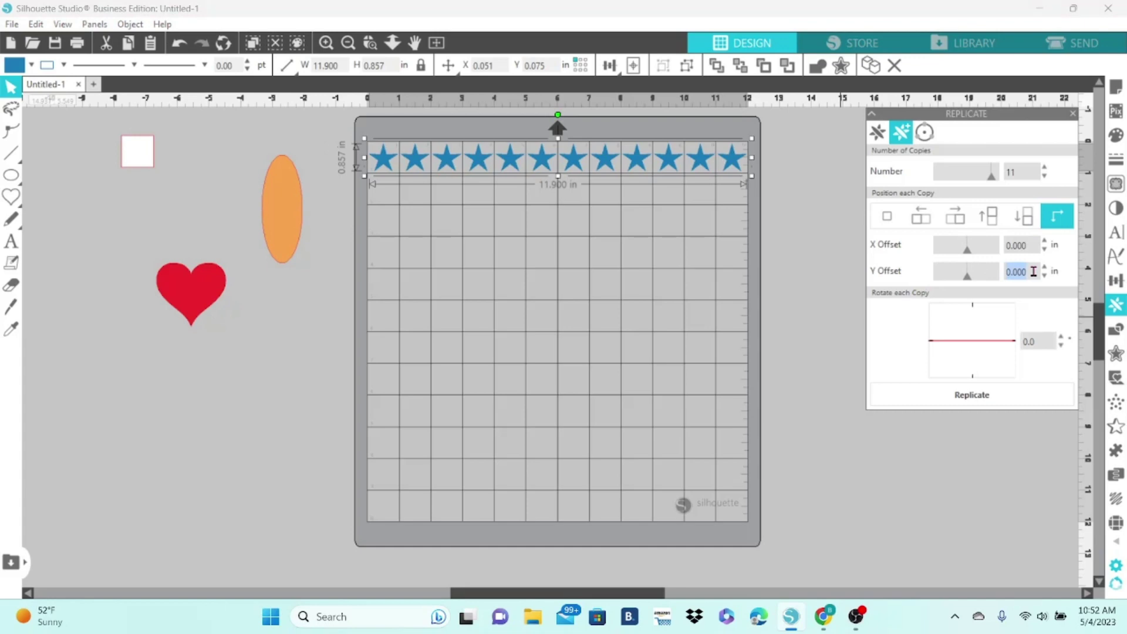
text(1)
key(Return)
click(1002, 404)
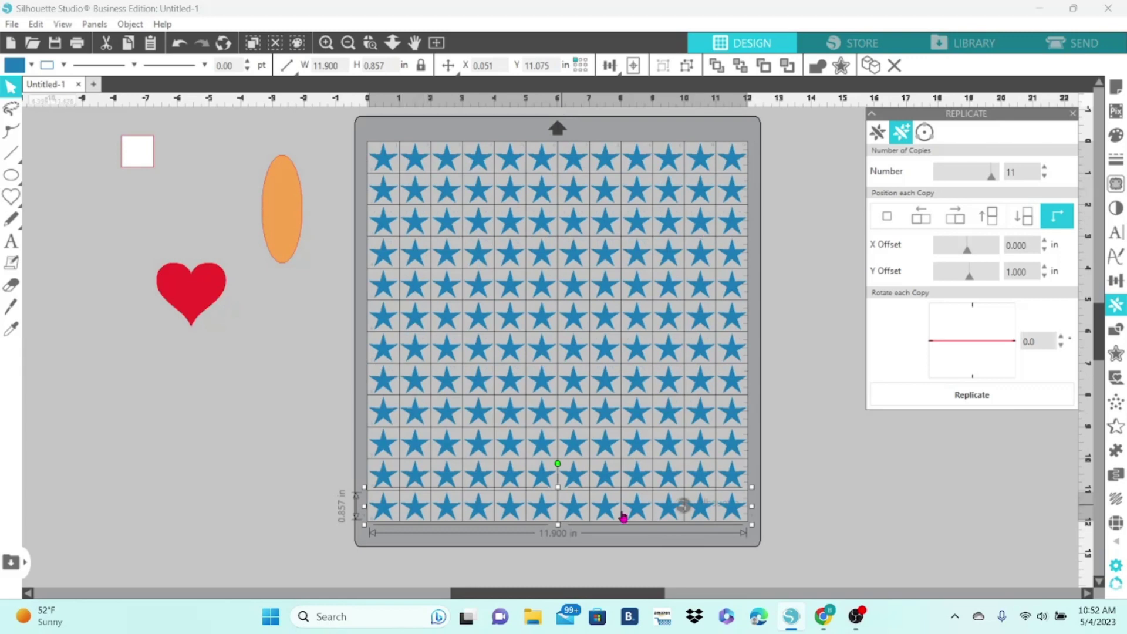
click(789, 504)
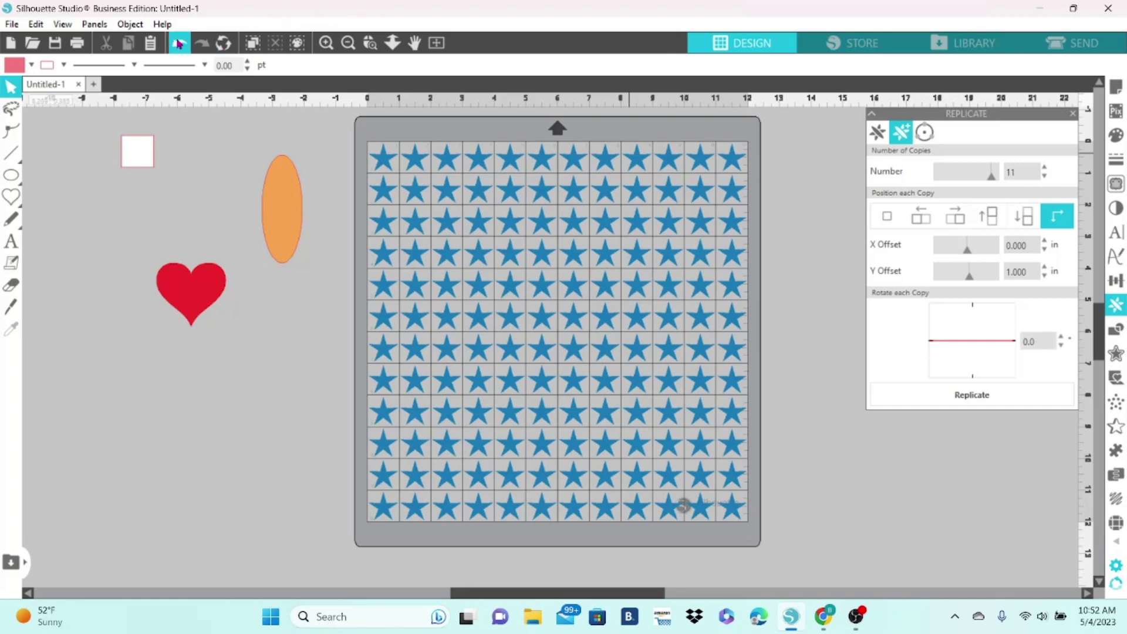
Undo the extra rows and grouping, stepping back toward the single star
click(181, 43)
click(180, 44)
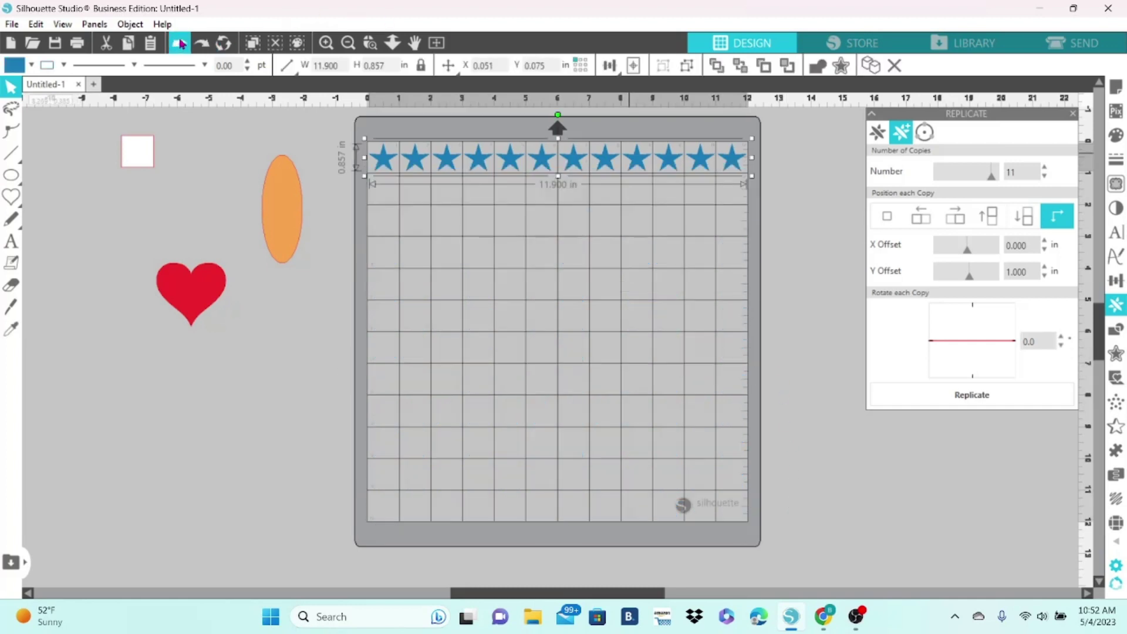
click(181, 43)
click(180, 43)
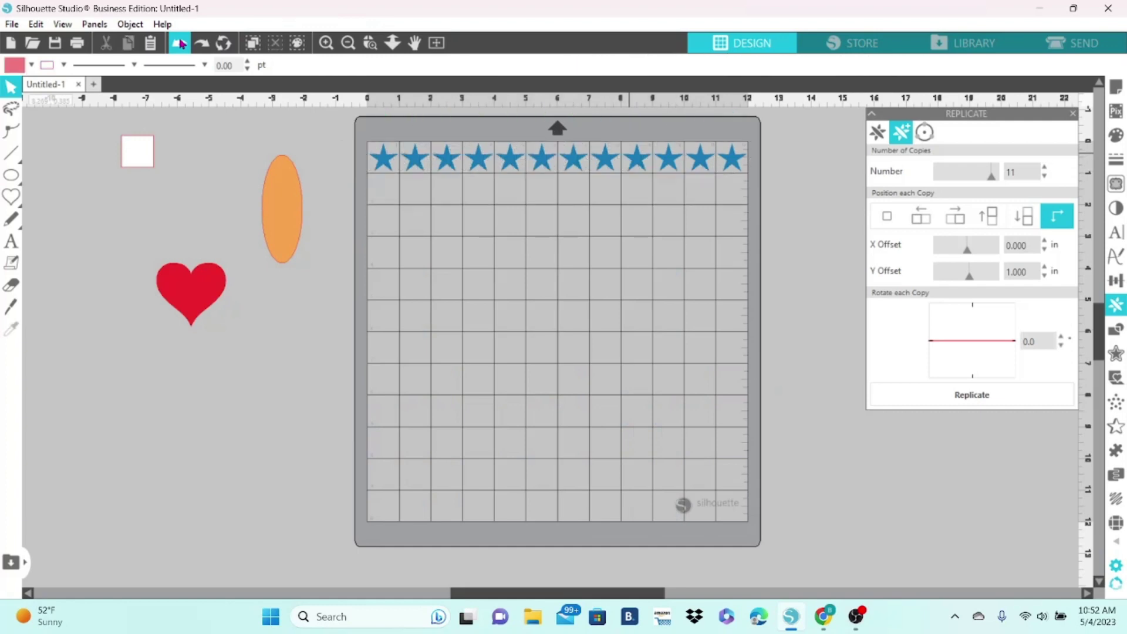
click(180, 43)
click(180, 44)
Replicate the single star down the left edge, 1 inch apart, each copy rotated 45.0°
click(180, 44)
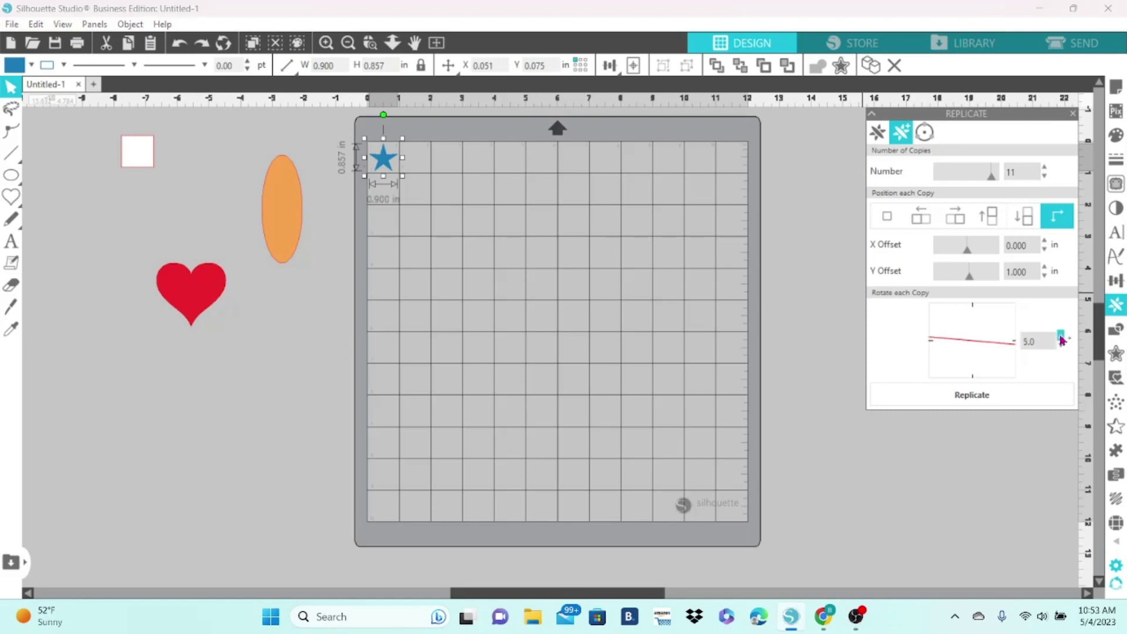
click(1060, 335)
click(1059, 336)
click(1059, 335)
click(1059, 335)
click(1059, 335)
click(1060, 335)
click(1060, 335)
click(1059, 335)
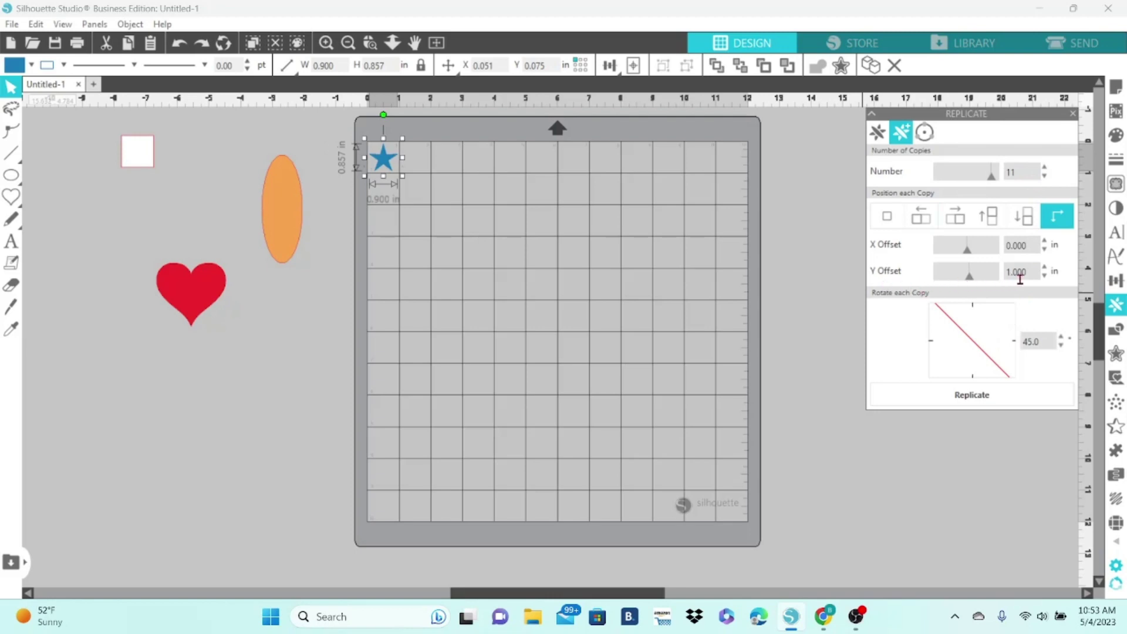
click(1012, 399)
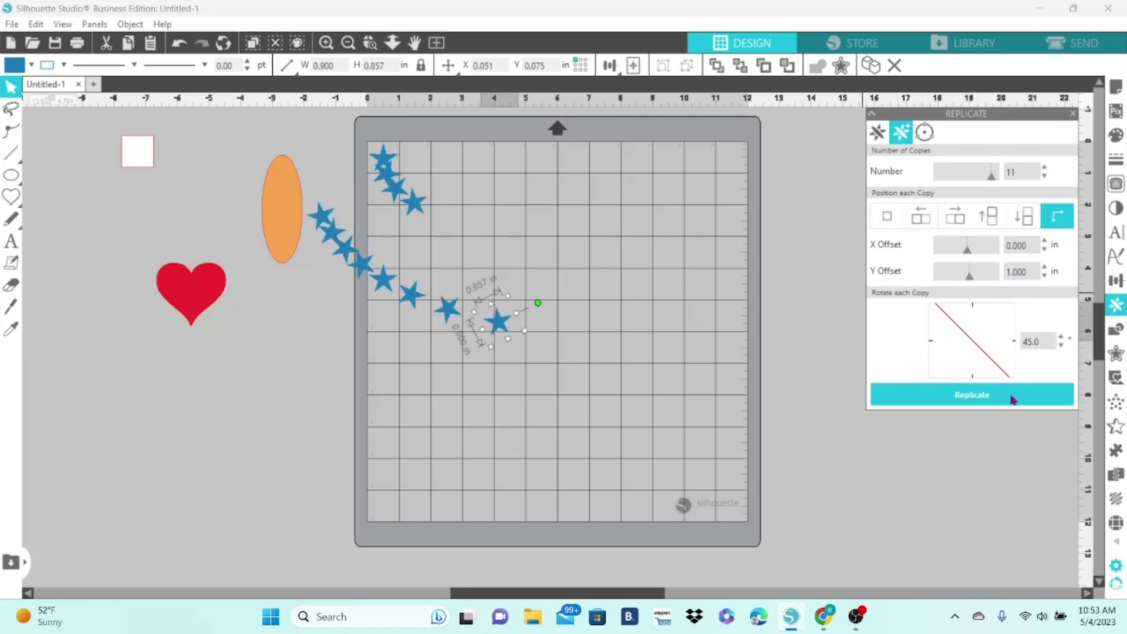
click(573, 330)
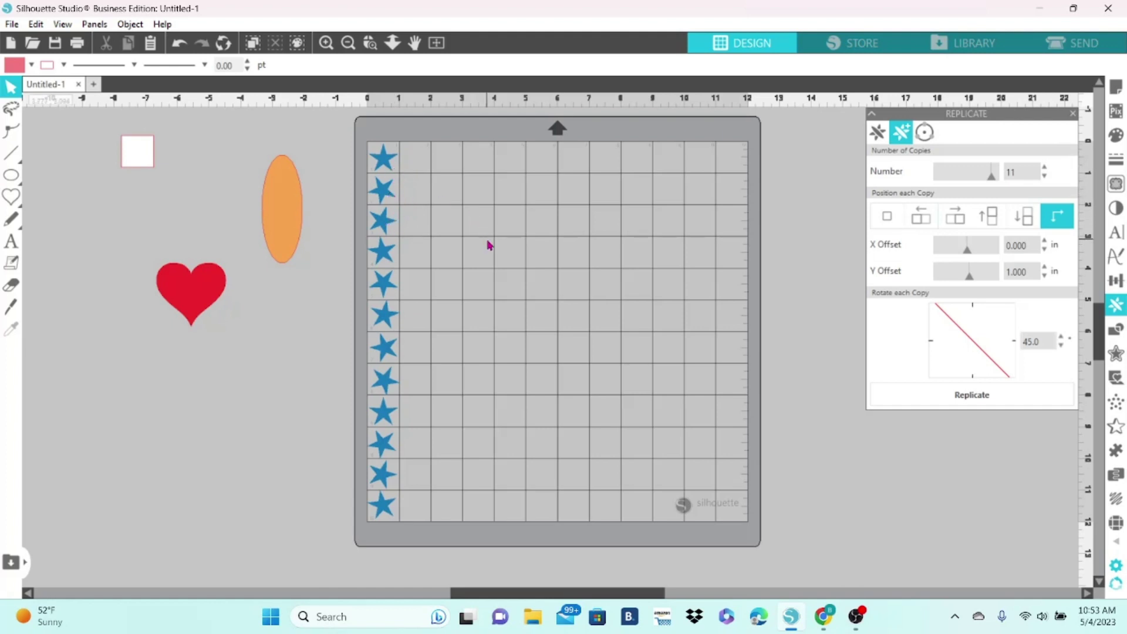
Undo the rotated star column and move the lone star off the mat
click(179, 42)
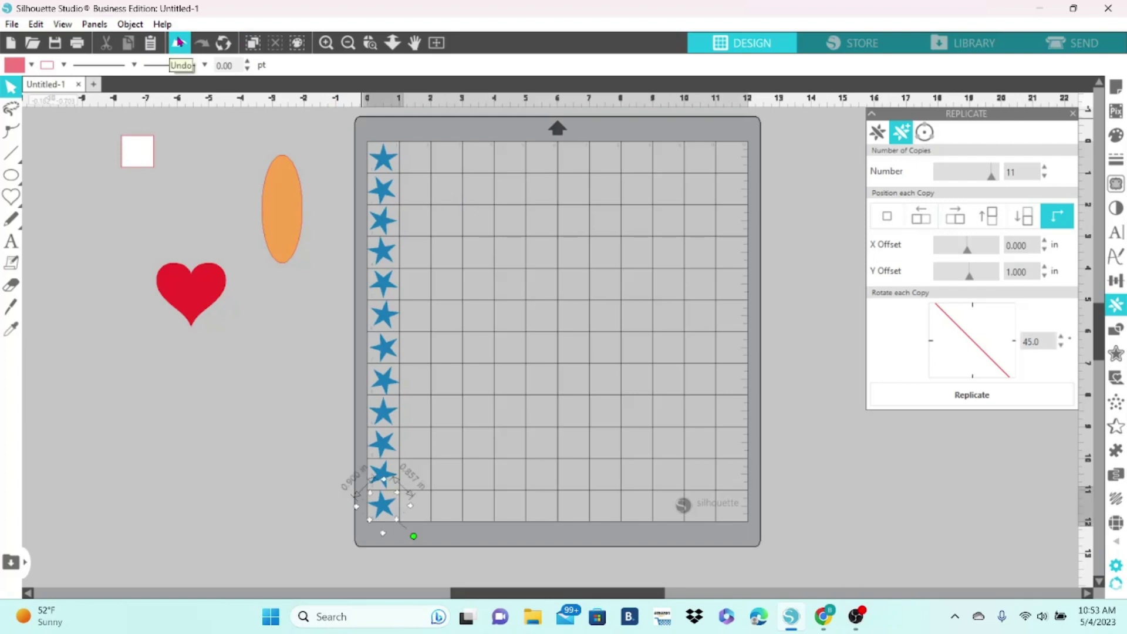
click(179, 42)
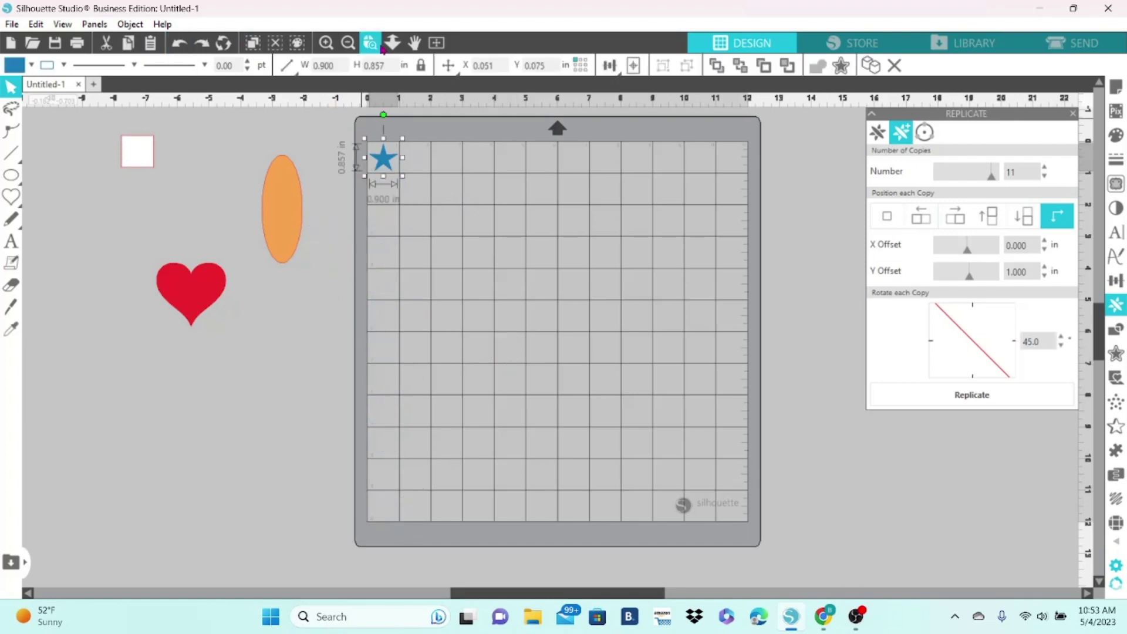
drag(366, 171, 196, 179)
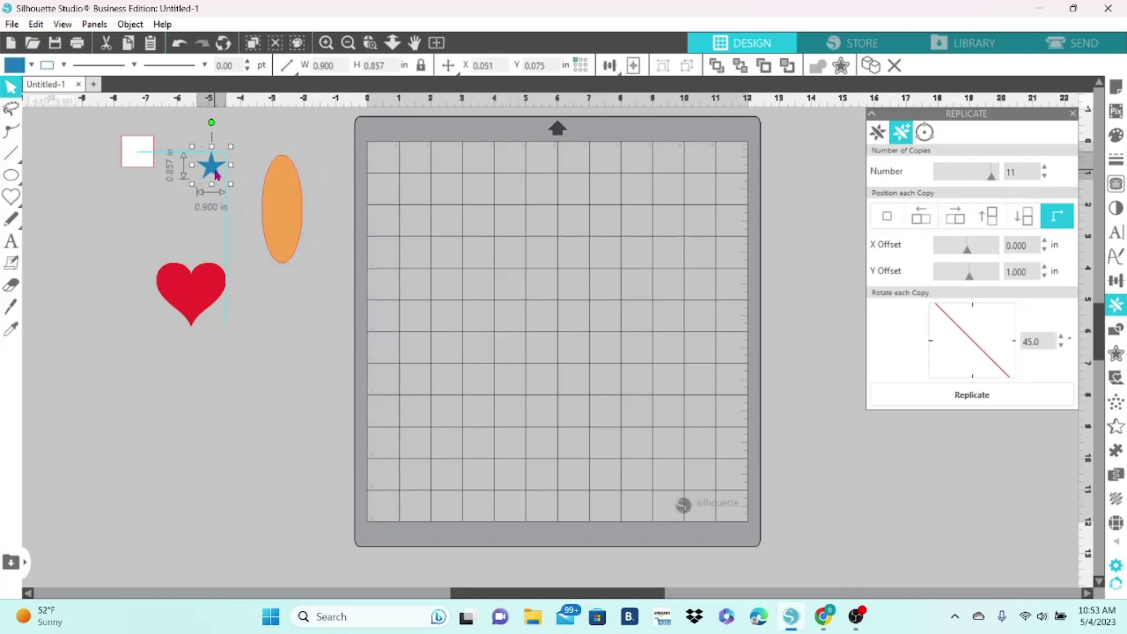
Under Object on Path, draw a 3.022 in pink circle mid-mat and set the orange oval above it
click(924, 136)
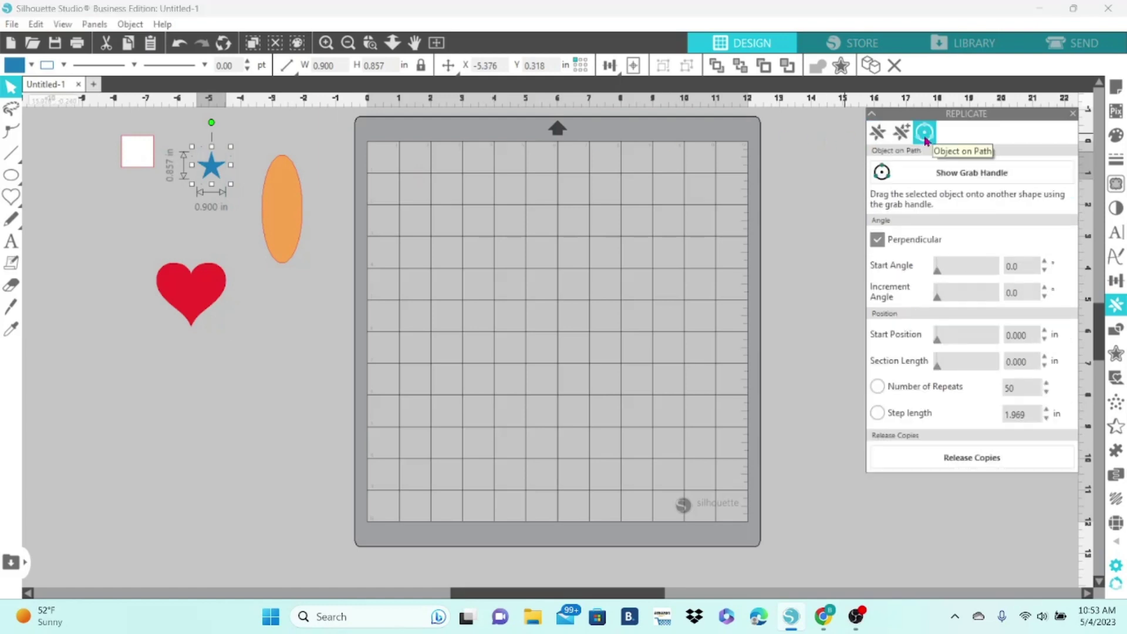
click(15, 176)
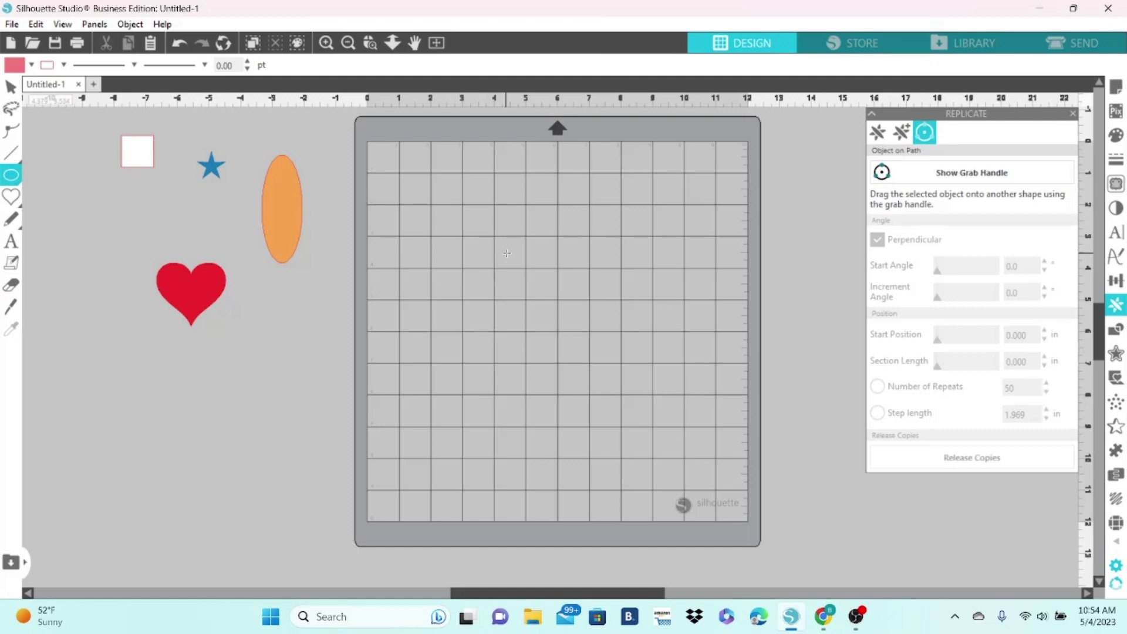
drag(506, 253, 594, 364)
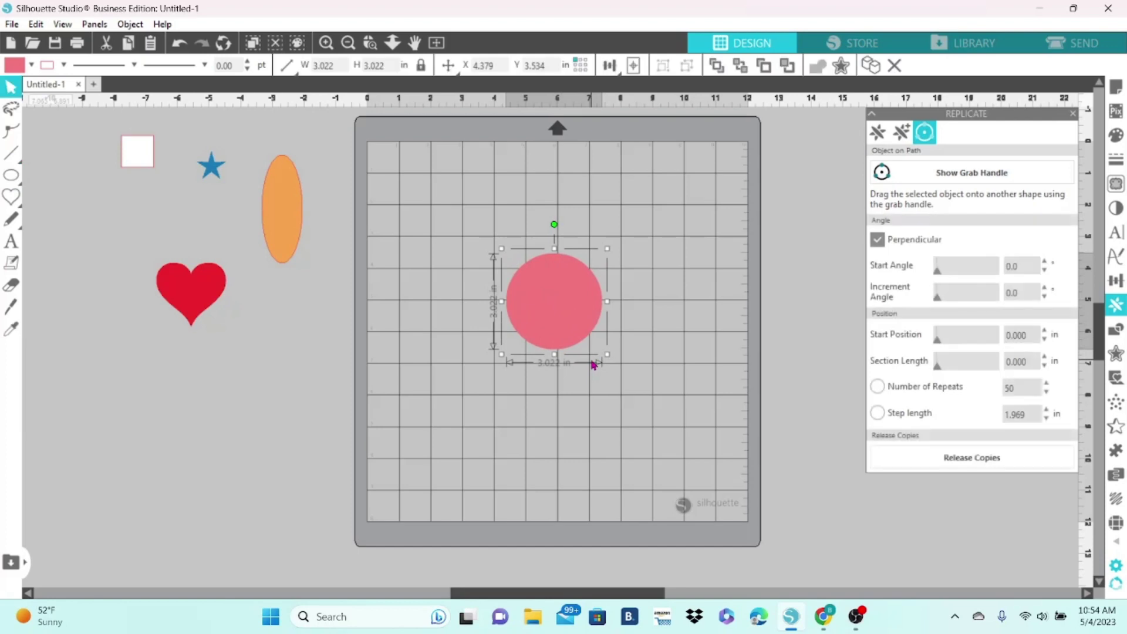
drag(297, 221, 566, 205)
key(Escape)
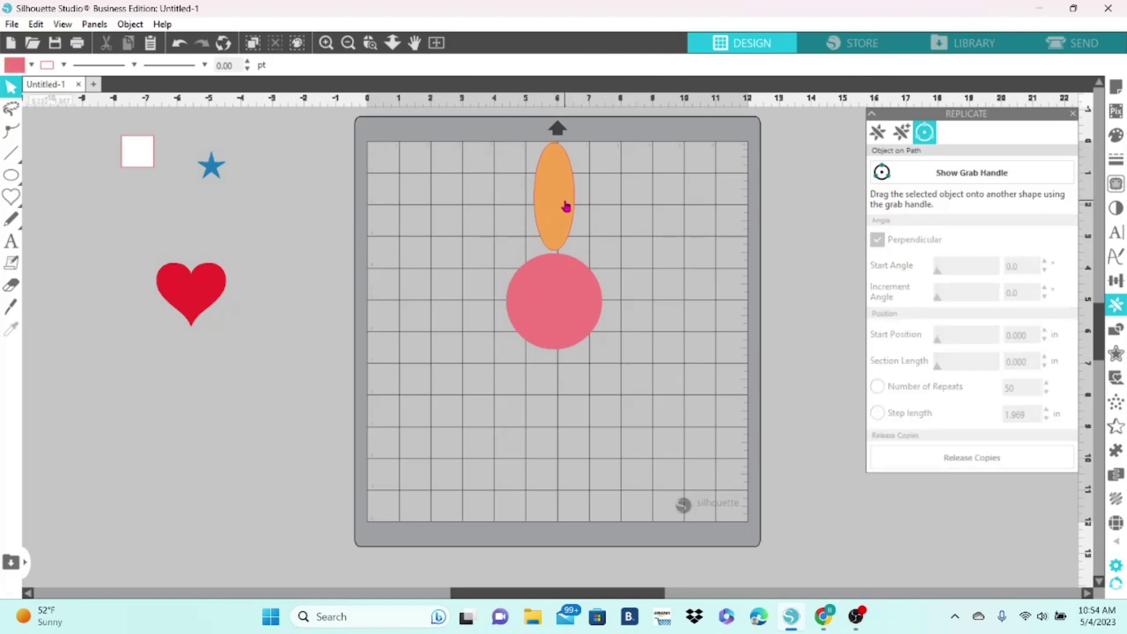
Attach the orange oval to the circle's outline and set it to repeat 8 times
click(565, 205)
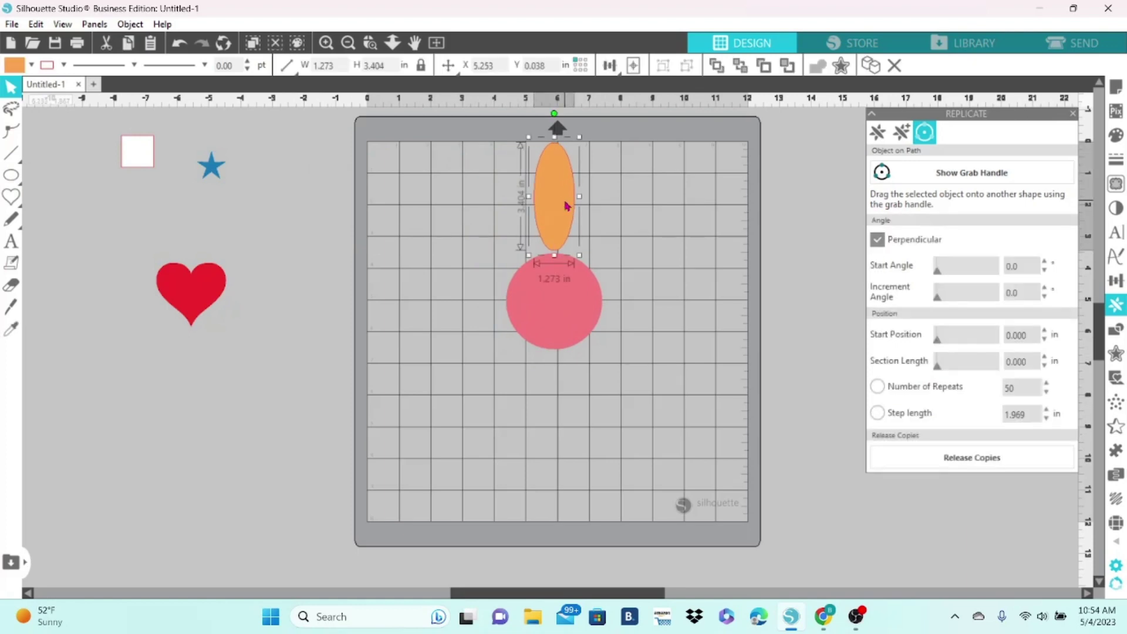
click(936, 180)
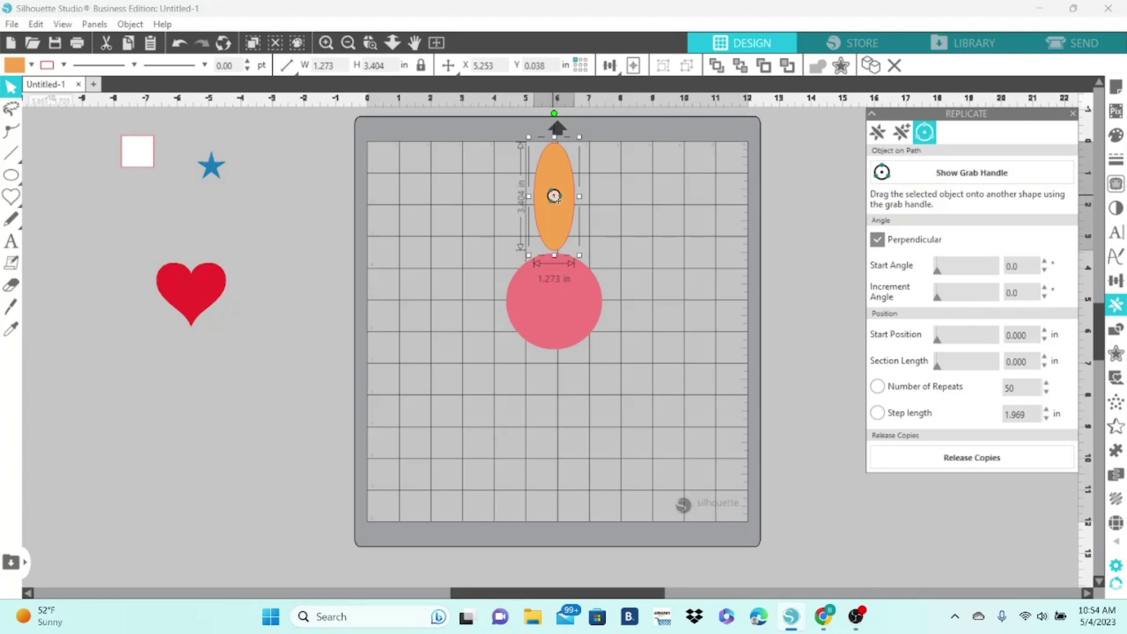
drag(553, 197, 555, 254)
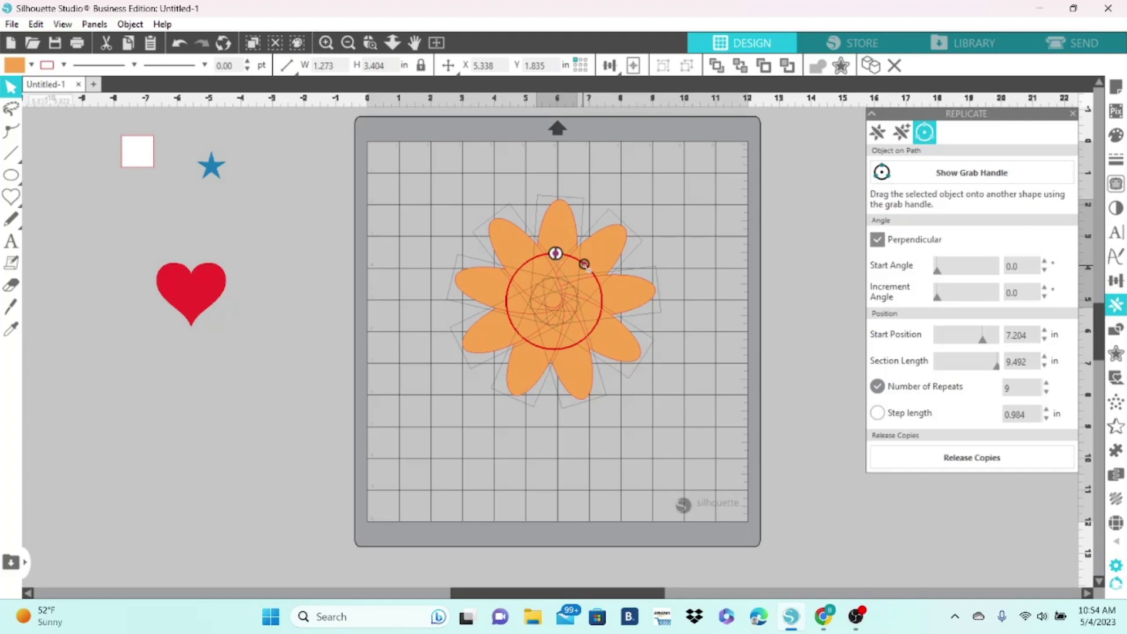
mouse_move(585, 265)
mouse_down()
mouse_move(593, 296)
mouse_move(584, 281)
mouse_up()
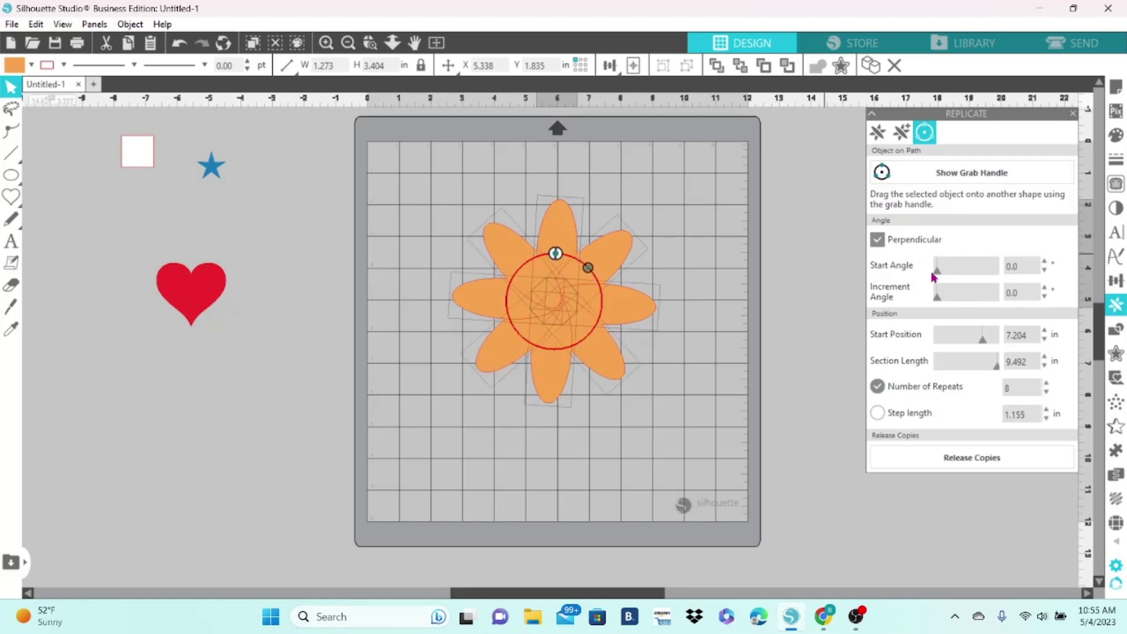
Angle the petals into a pinwheel with Start Angle, then release them as separate ovals
drag(937, 274, 935, 303)
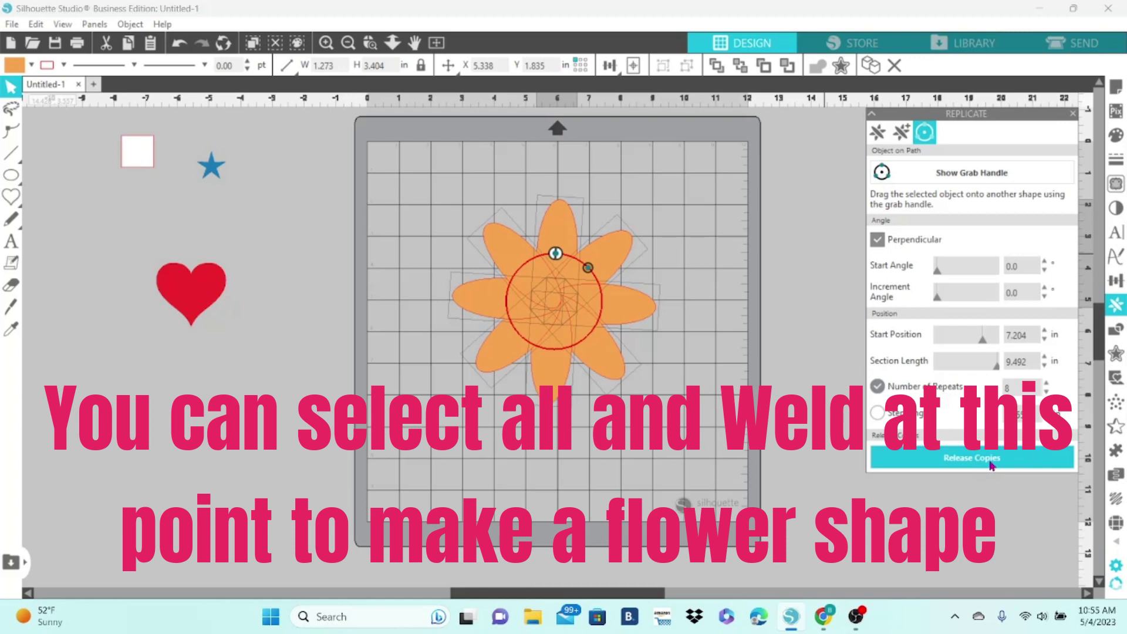
click(991, 465)
drag(556, 378, 549, 474)
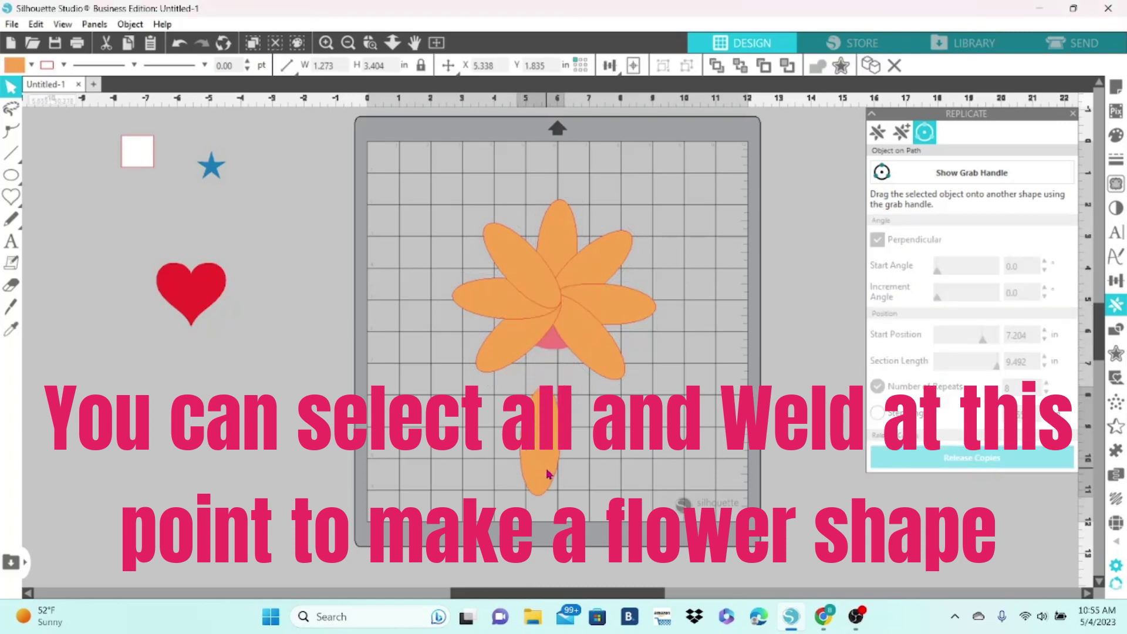
click(377, 310)
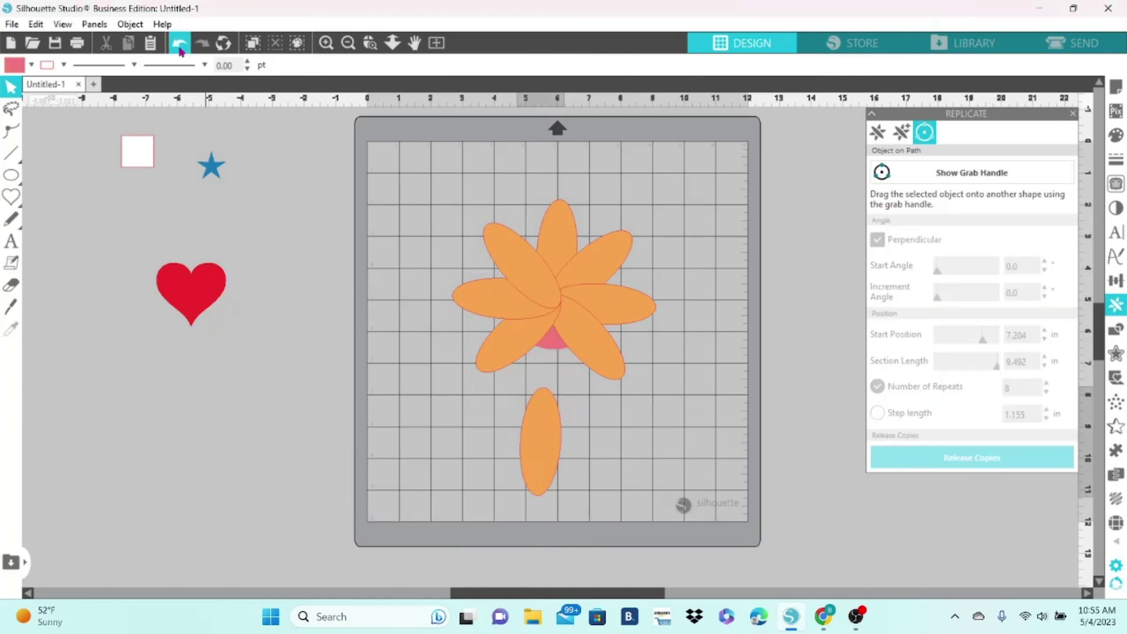
click(179, 46)
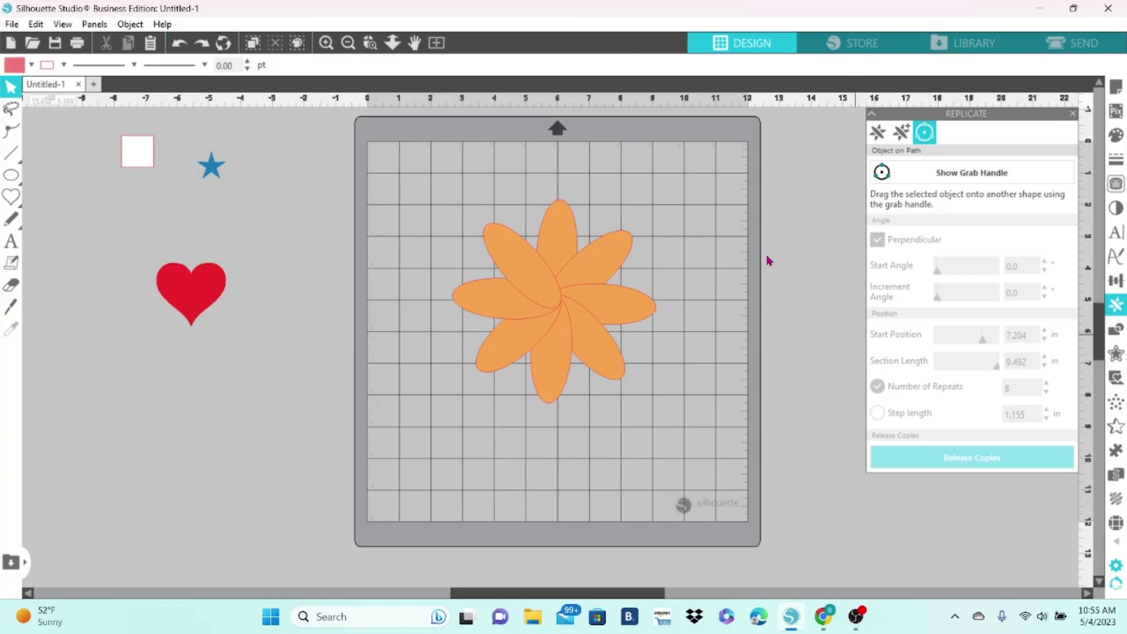
Undo back to a single oval over the circle and move the oval off the mat
click(178, 46)
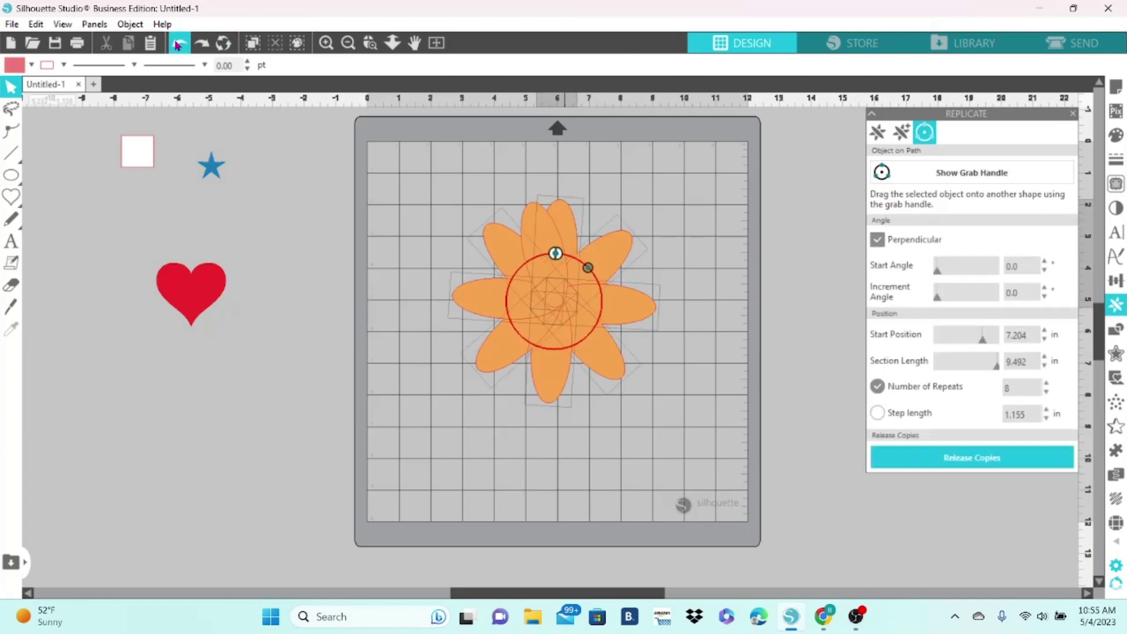
click(178, 46)
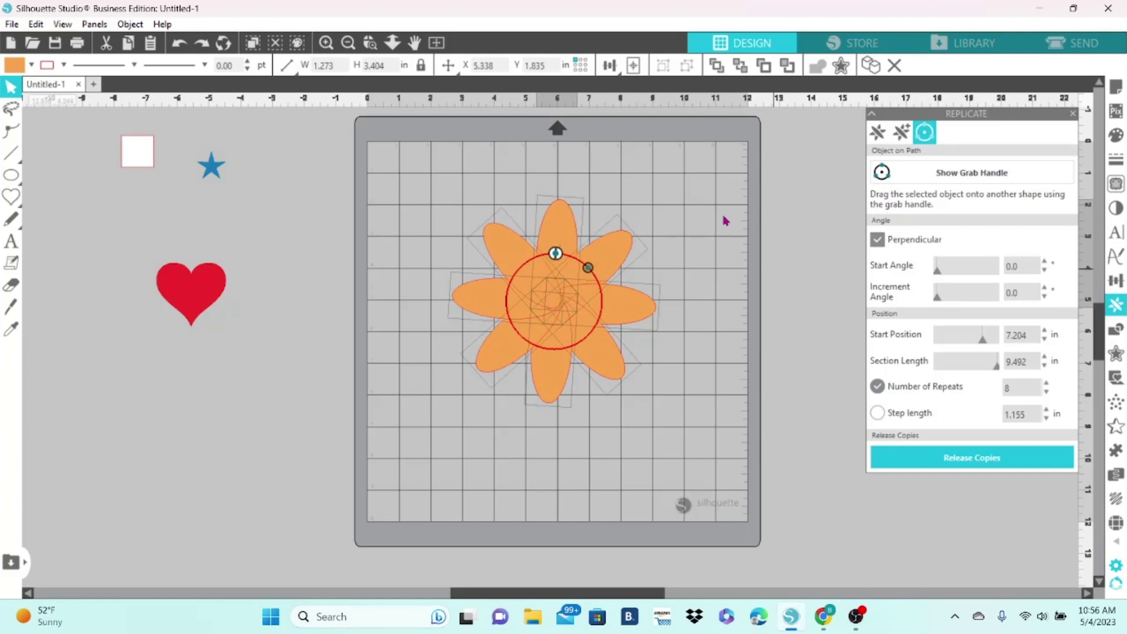
click(180, 43)
click(179, 43)
click(180, 43)
click(179, 43)
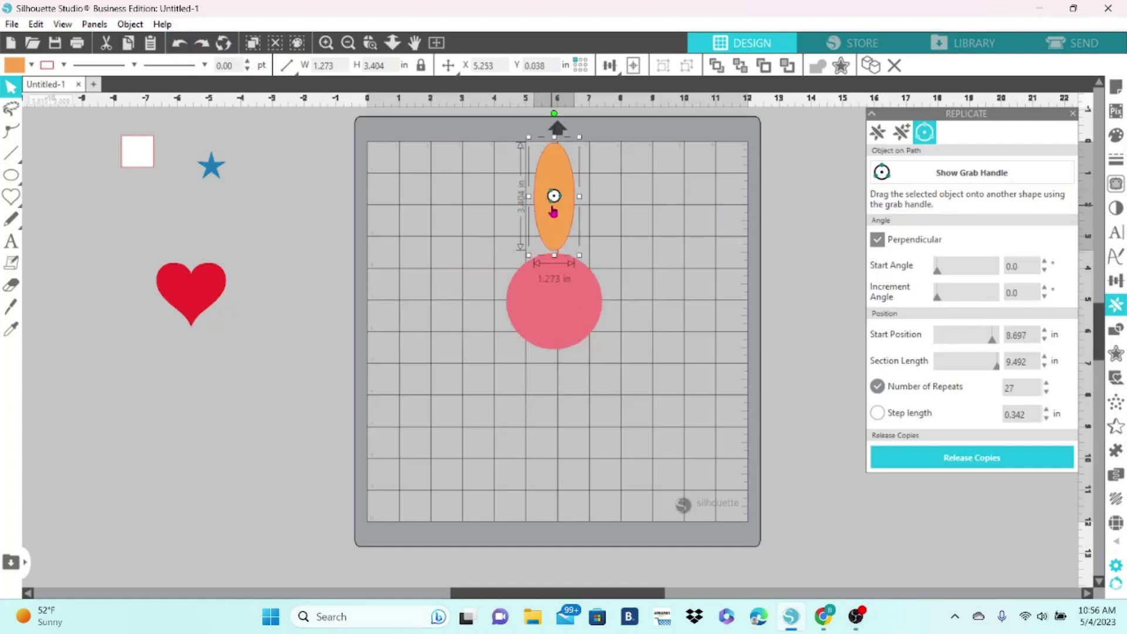
drag(550, 211, 309, 211)
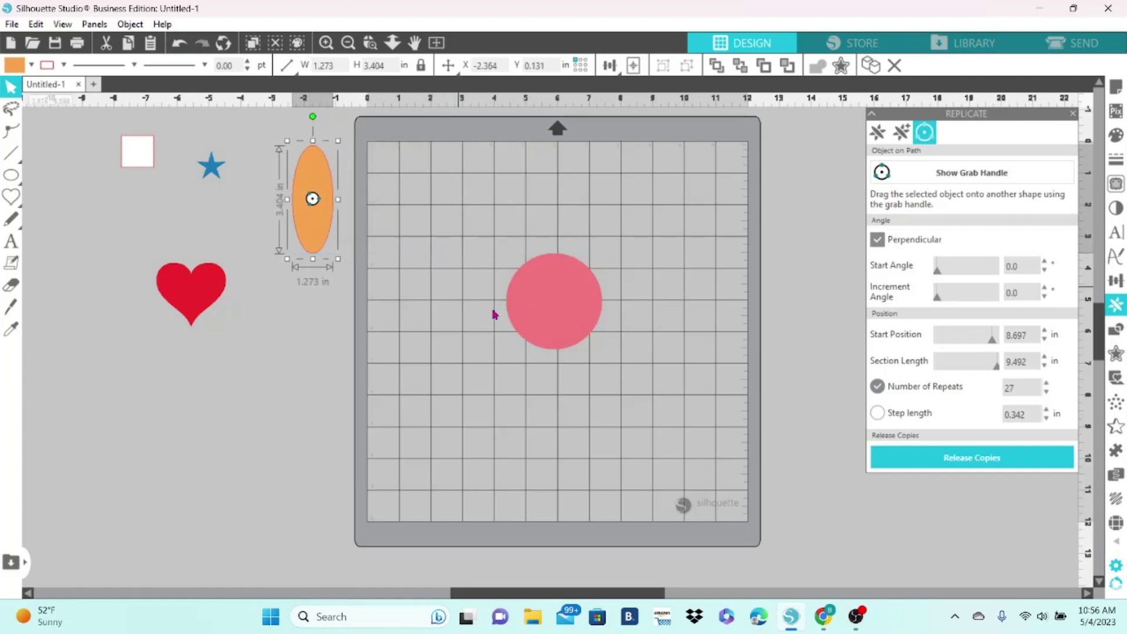
Enlarge the pink circle to 6.390 in and place the red heart, shrunk to 1.575 in, above it
click(551, 317)
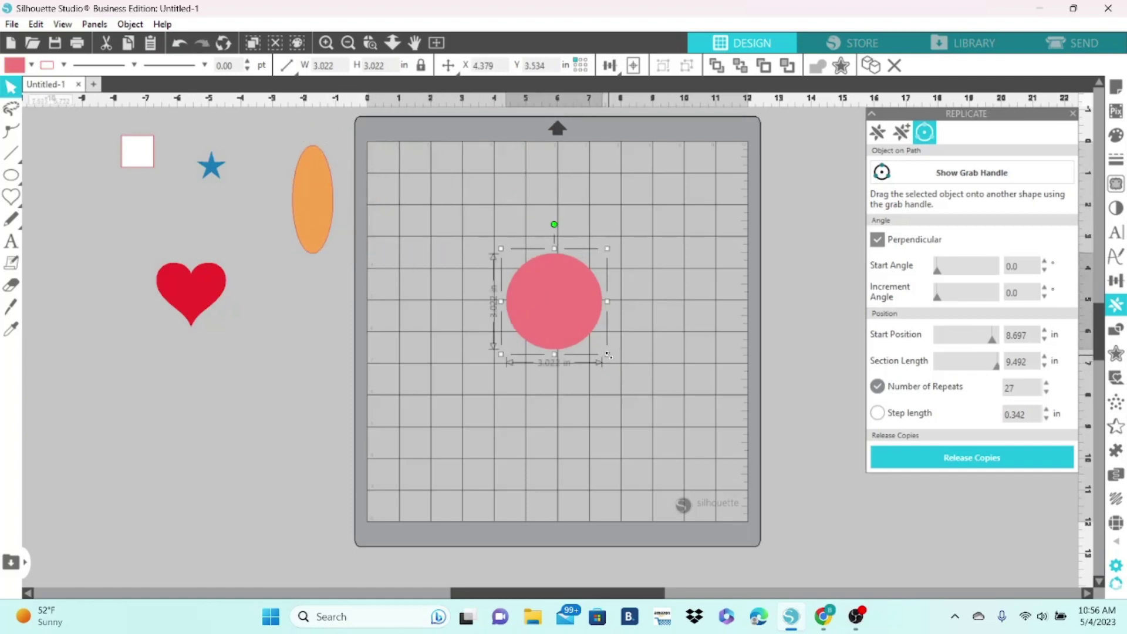
drag(608, 354, 710, 470)
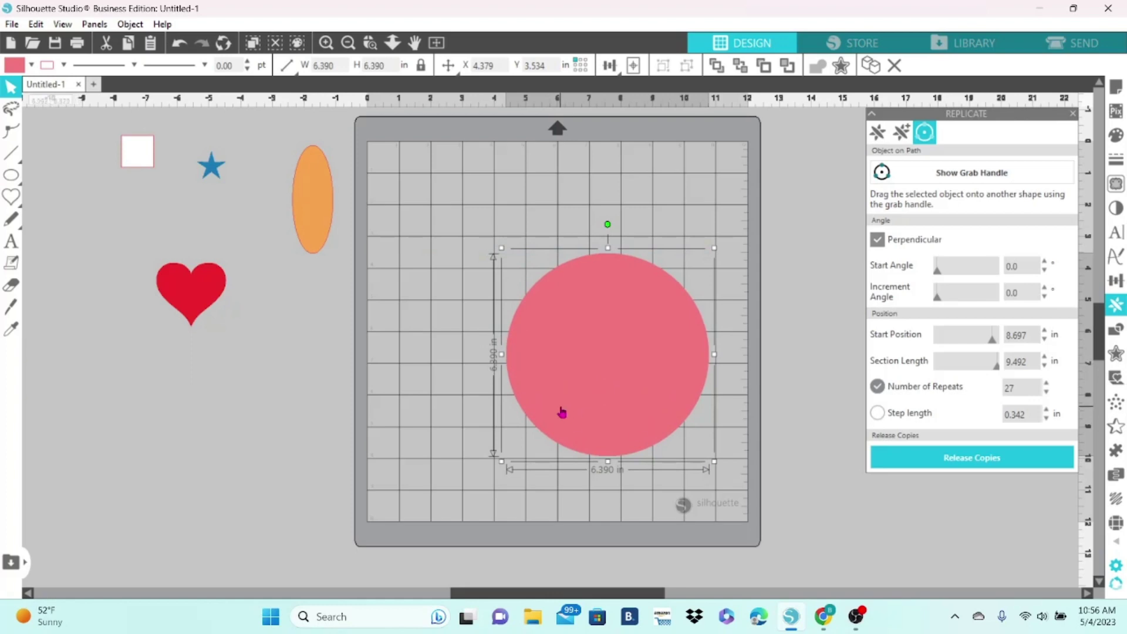
drag(558, 410, 502, 387)
drag(201, 297, 558, 183)
drag(588, 219, 554, 195)
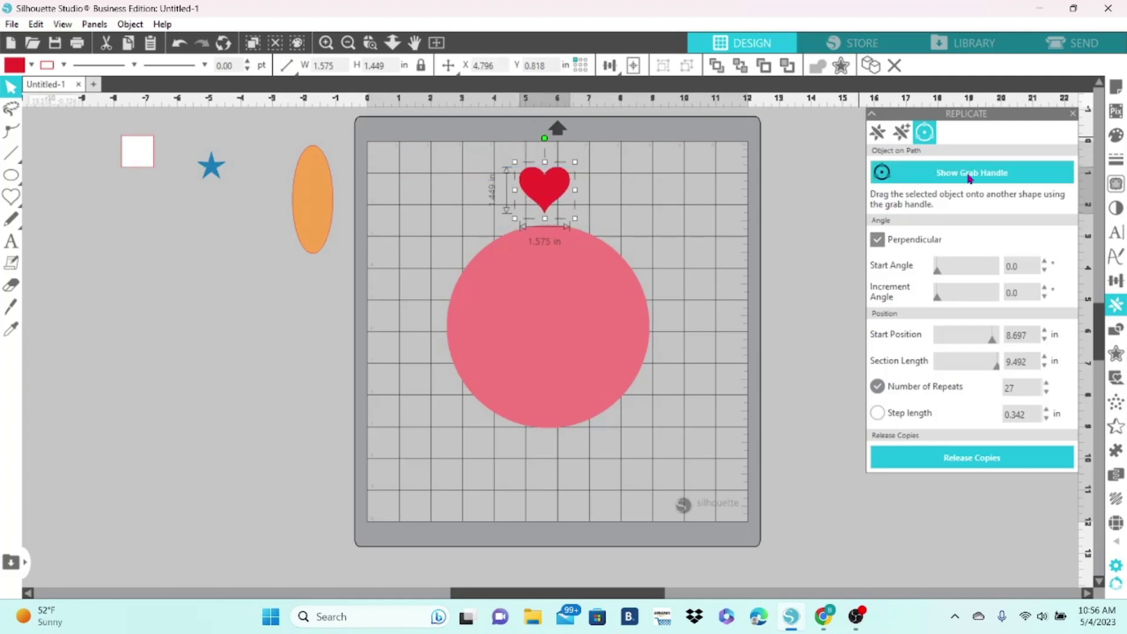
Attach the red heart to the circle with 10 repeats, leaving Perpendicular off so hearts stay upright
click(1005, 182)
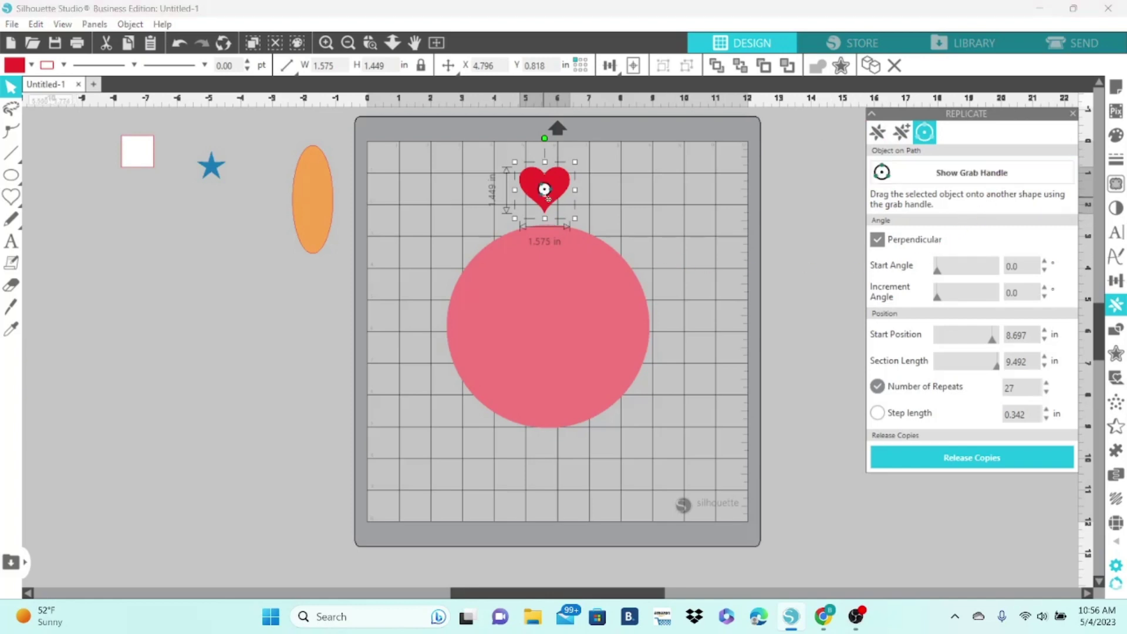
drag(545, 189, 545, 224)
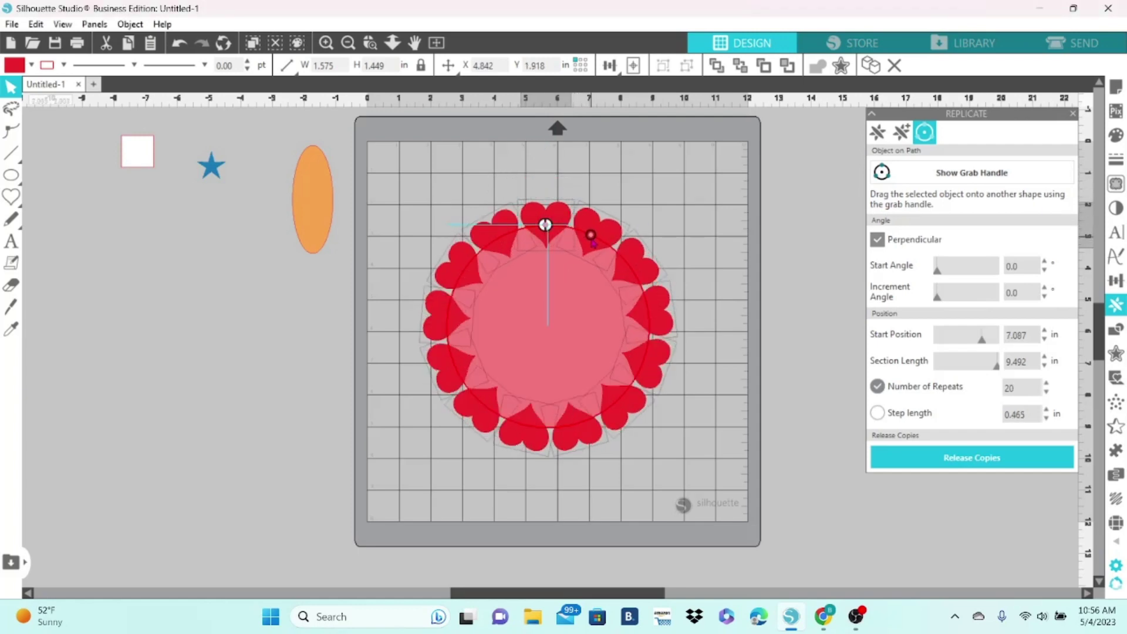
drag(595, 237, 602, 246)
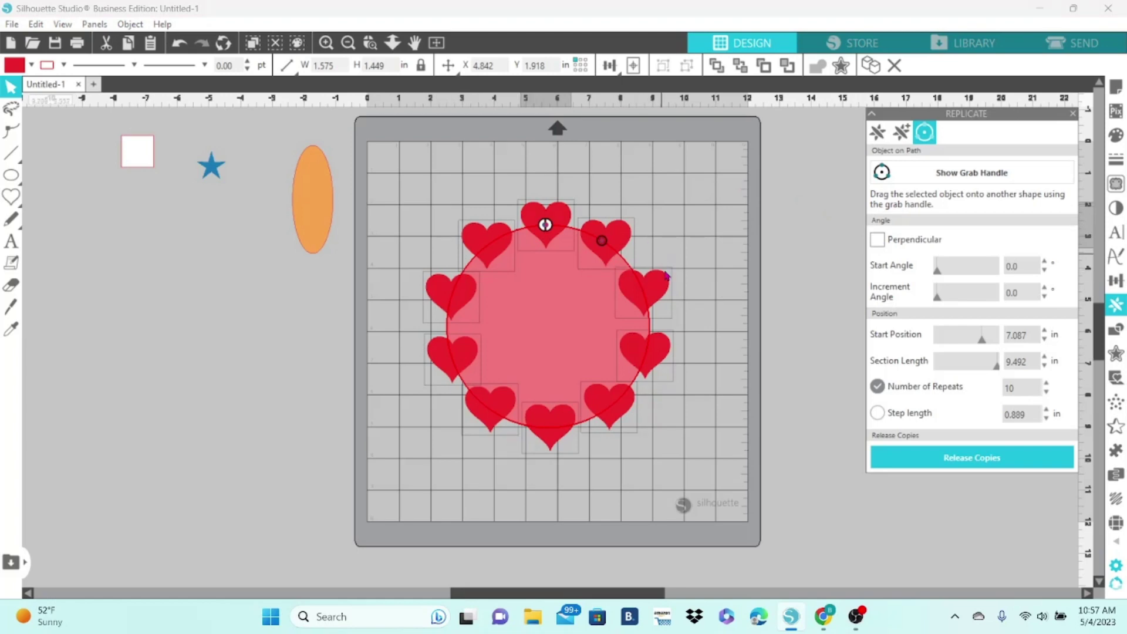
click(877, 240)
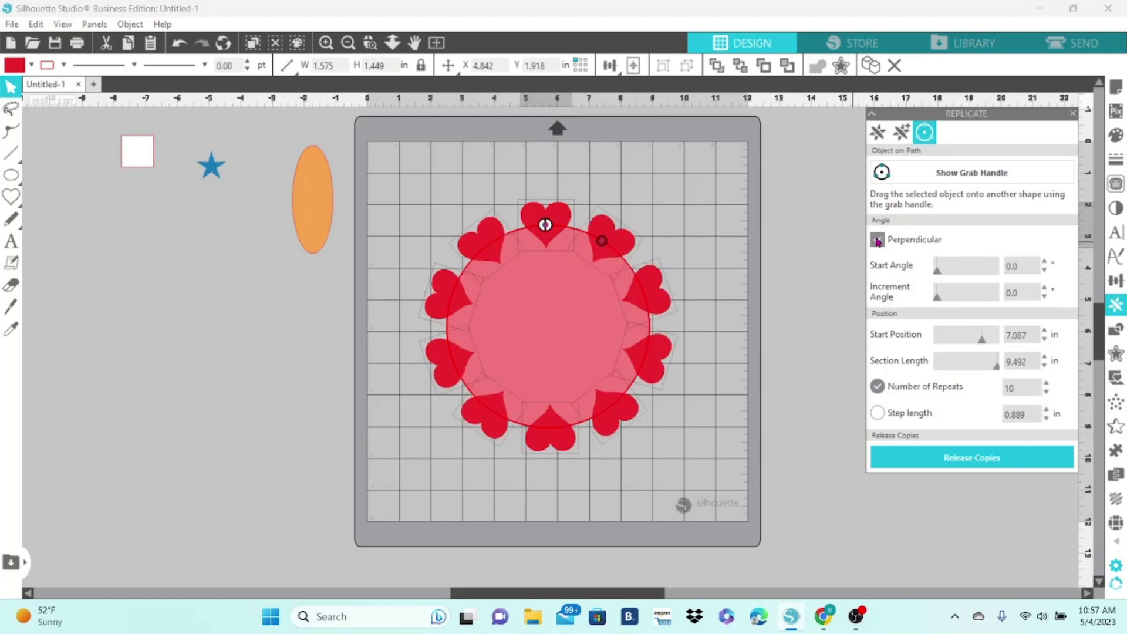
click(877, 240)
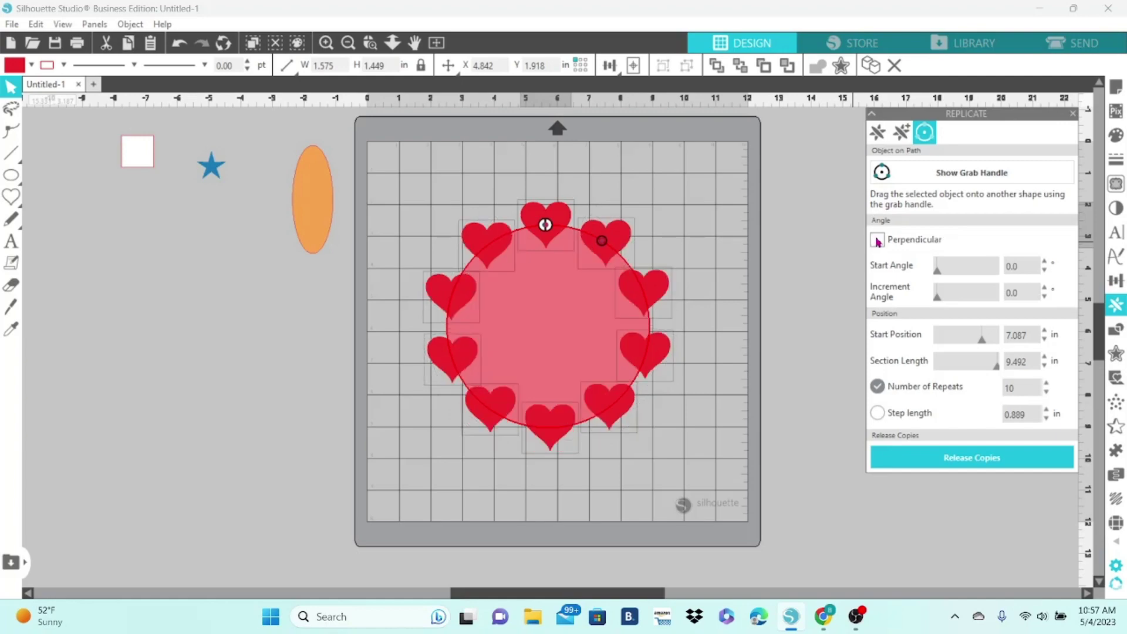